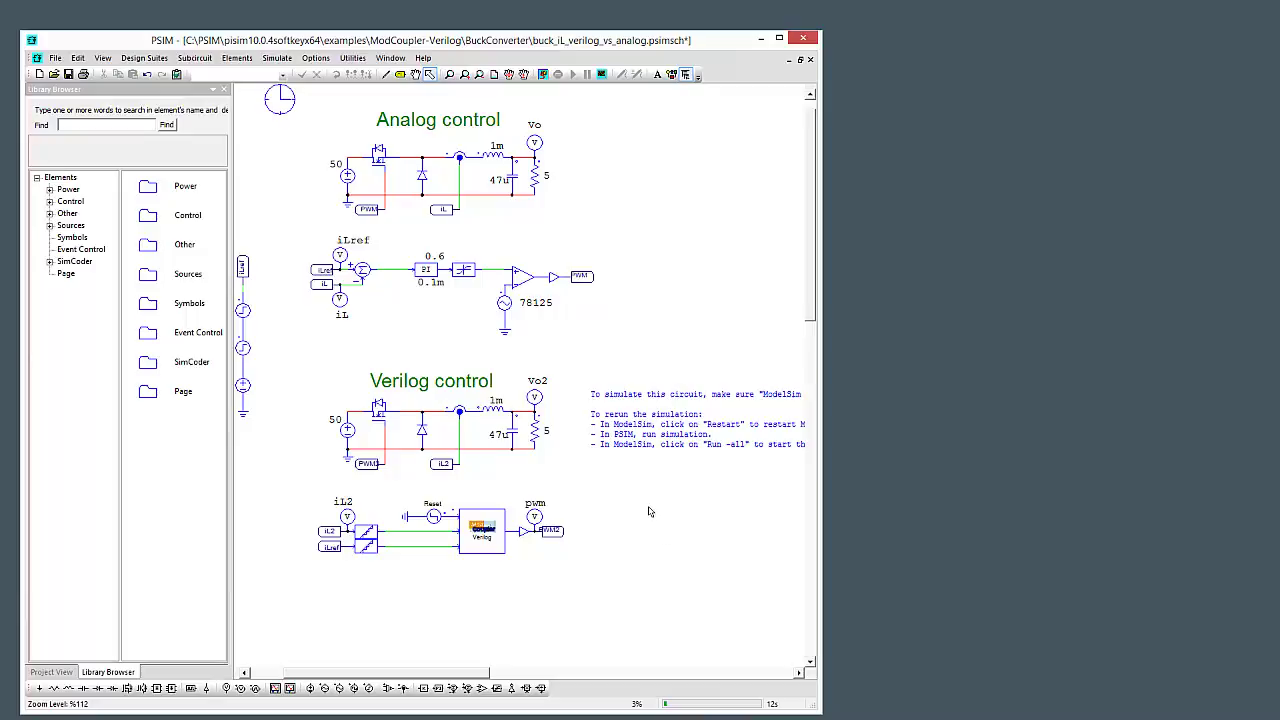
- Run the buck converter simulation in PSIM, launching ModelSim with its Wave window for co-simulation
scroll(641, 529, "left", 2)
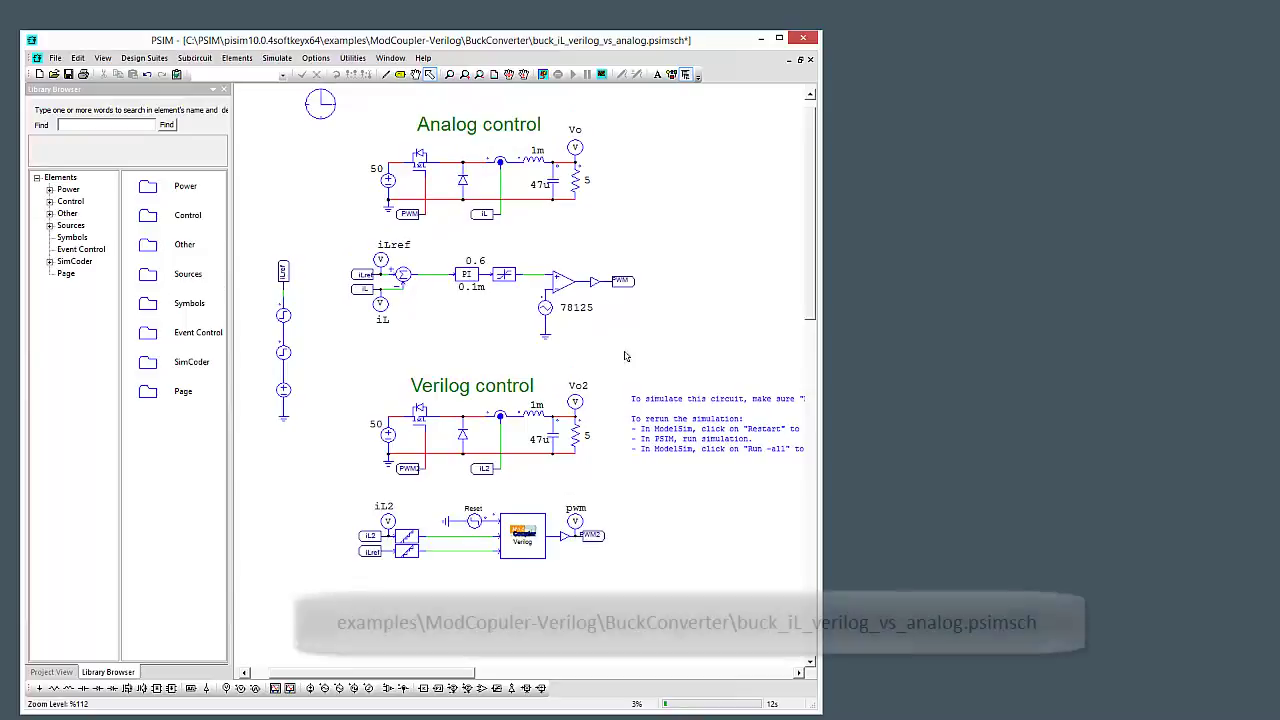
left_click(542, 76)
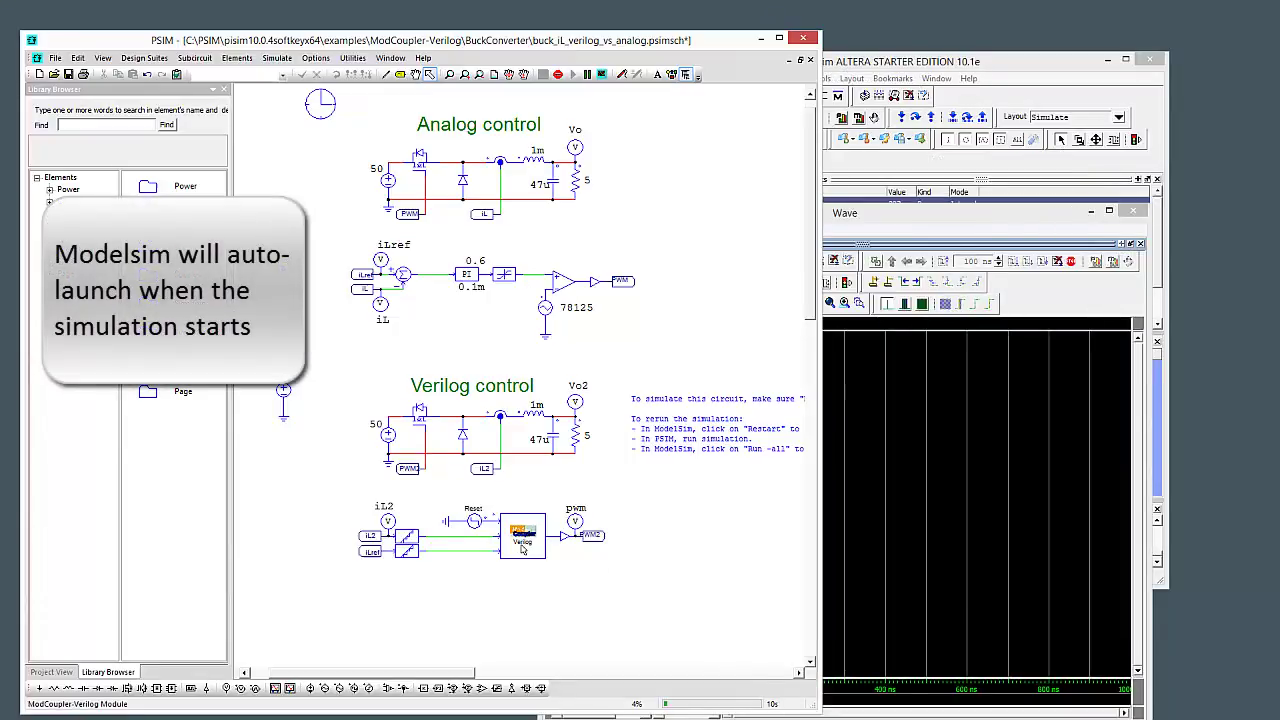
double_click(521, 548)
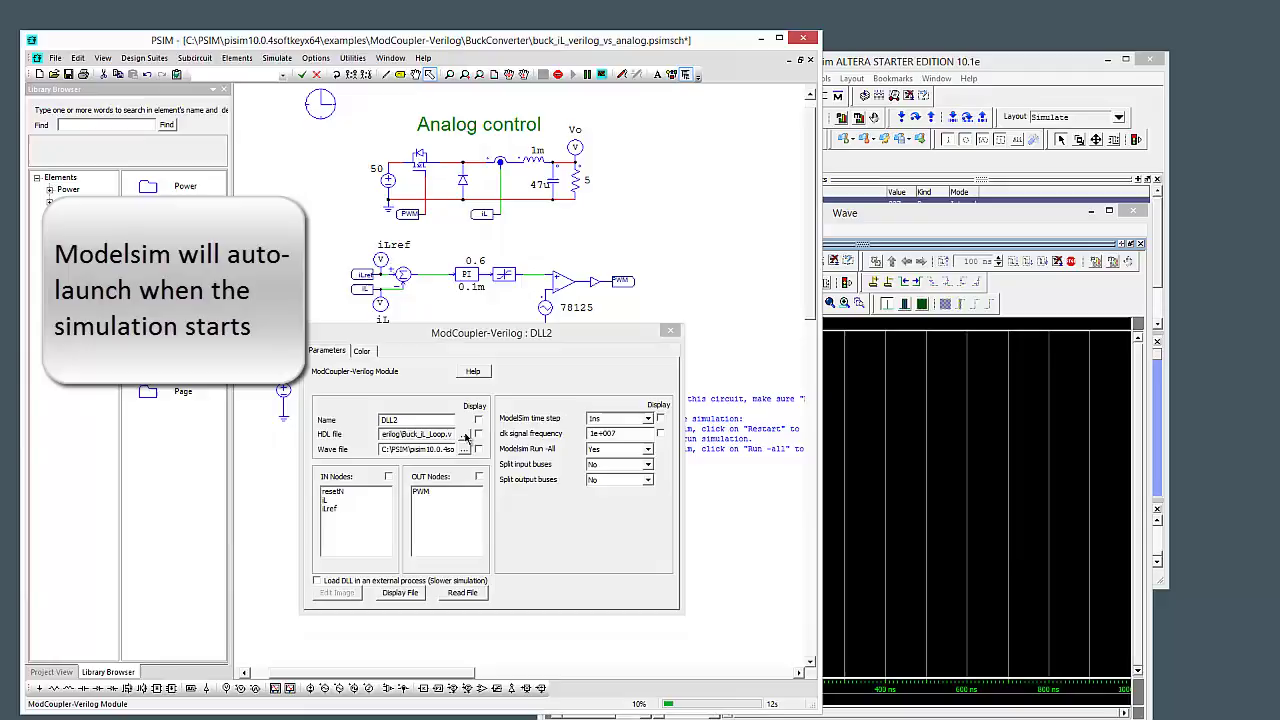
left_click(464, 435)
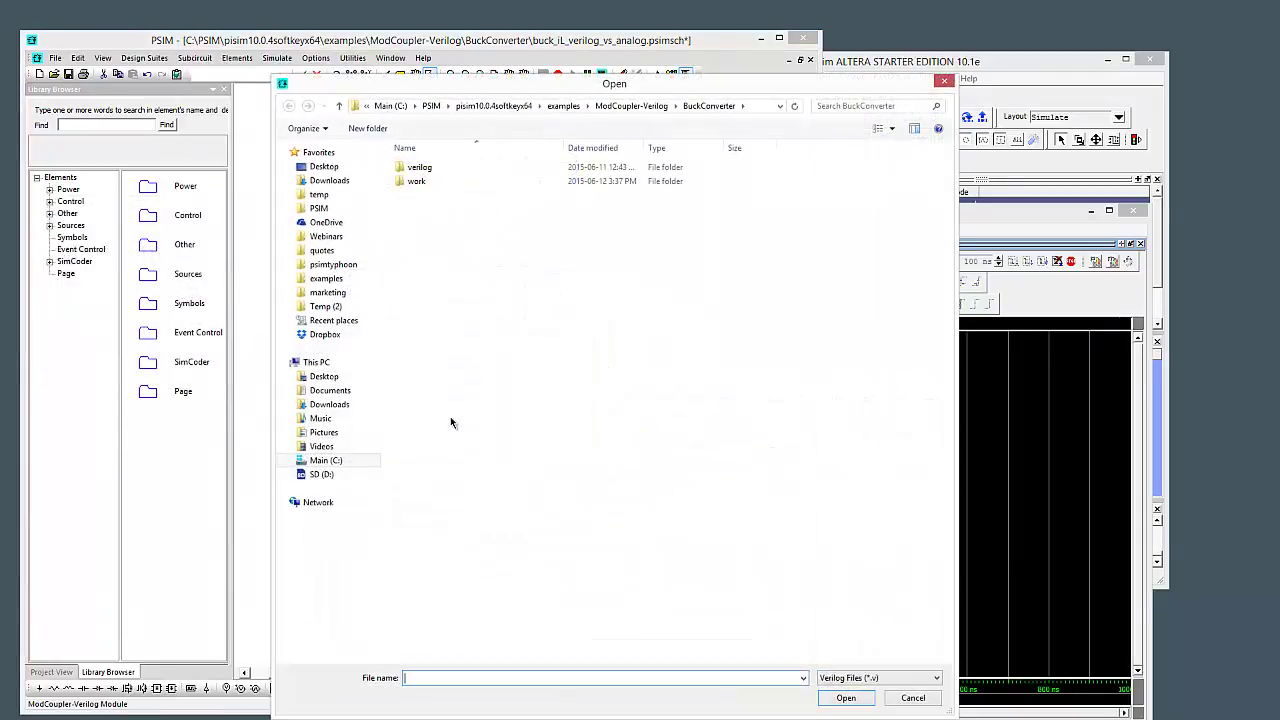
double_click(430, 168)
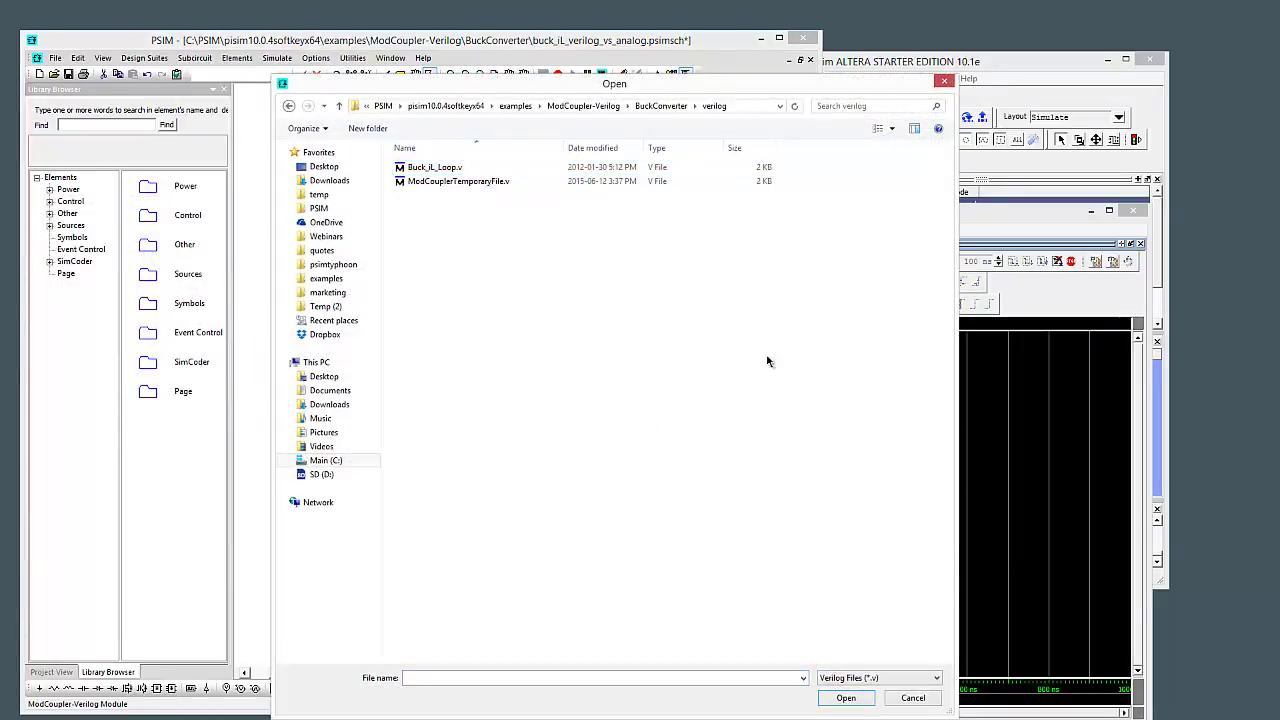
left_click(913, 697)
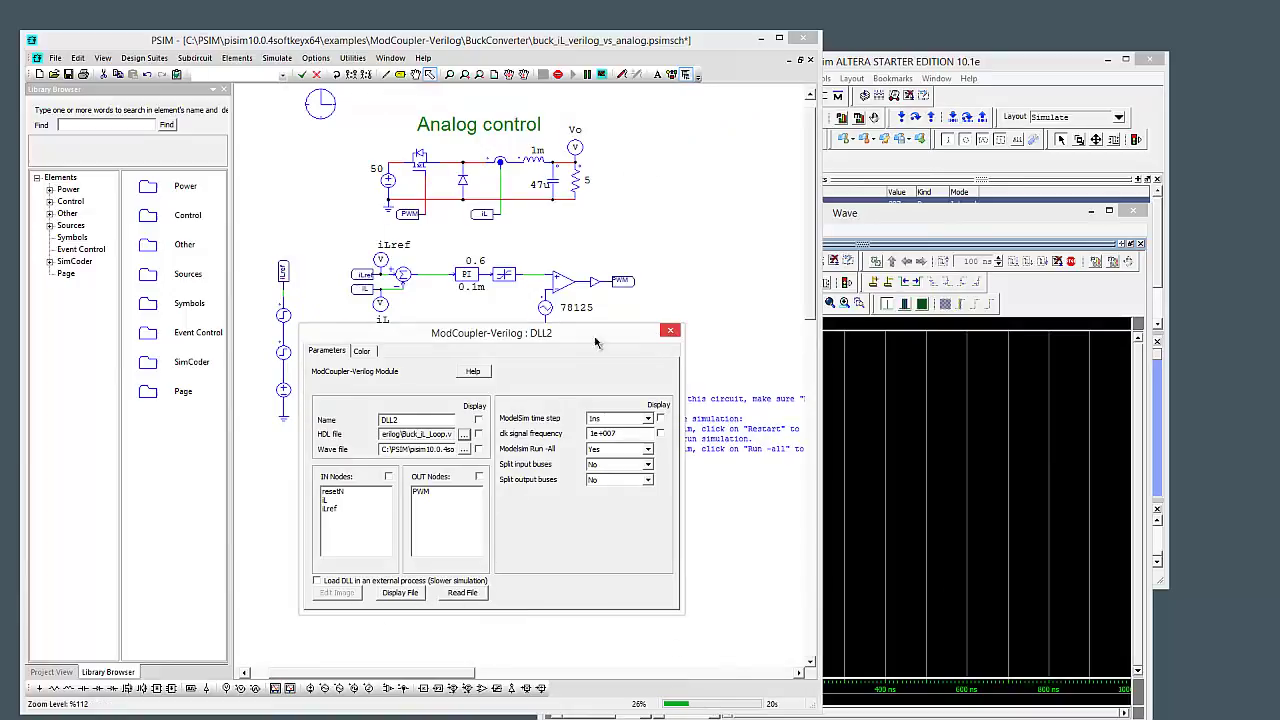
left_click(463, 450)
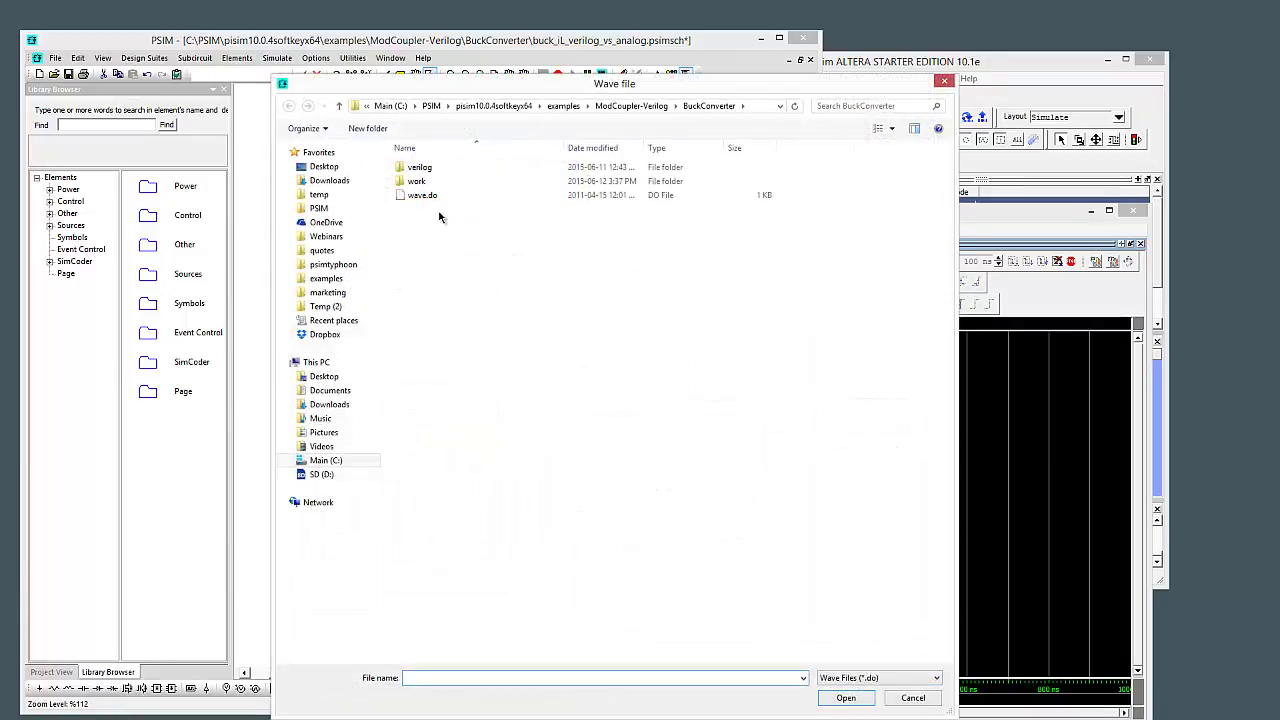
left_click(912, 698)
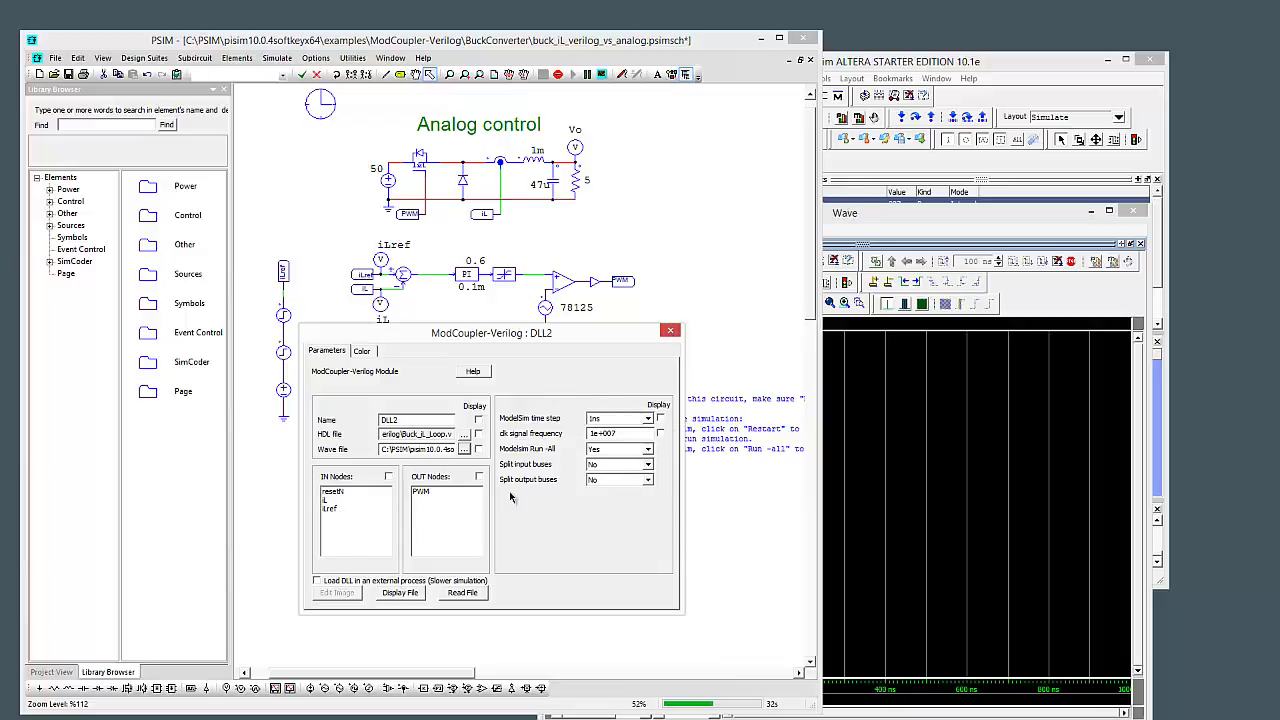
- Close the Verilog block settings and stack runtime graphs of Vo, Vo2 and iL2 in a column
left_click(670, 331)
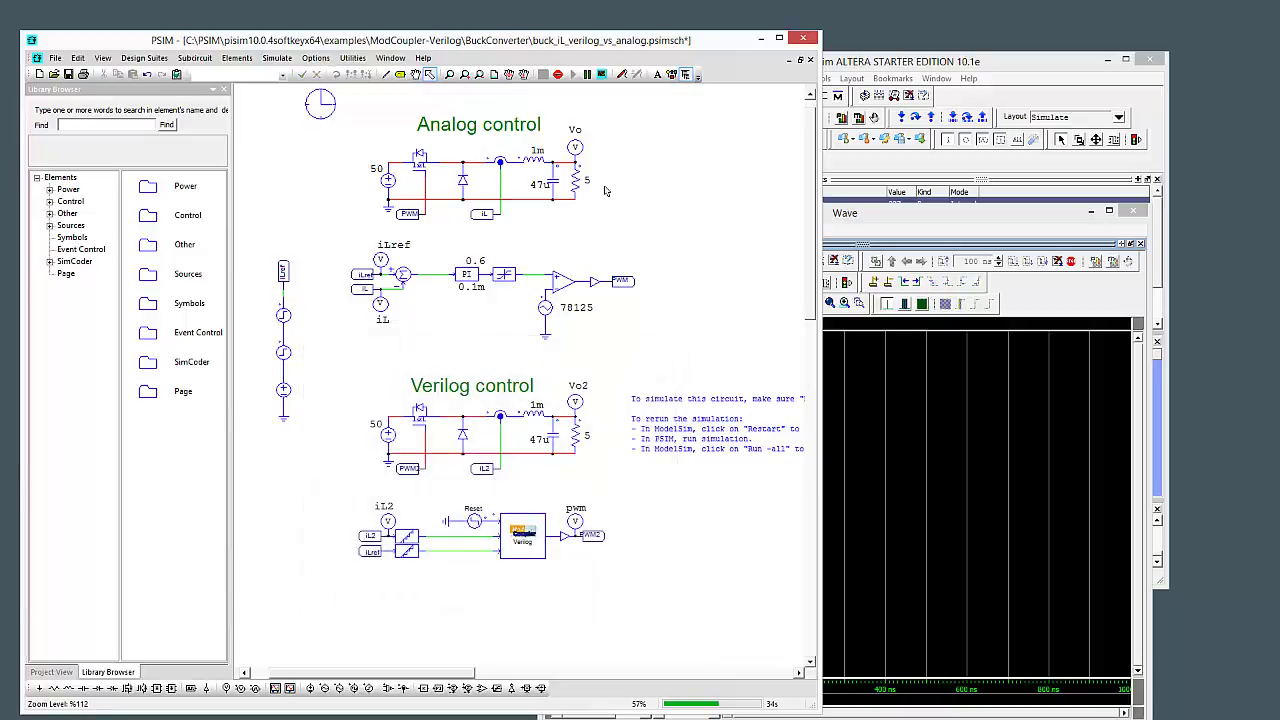
right_click(588, 145)
left_click(640, 281)
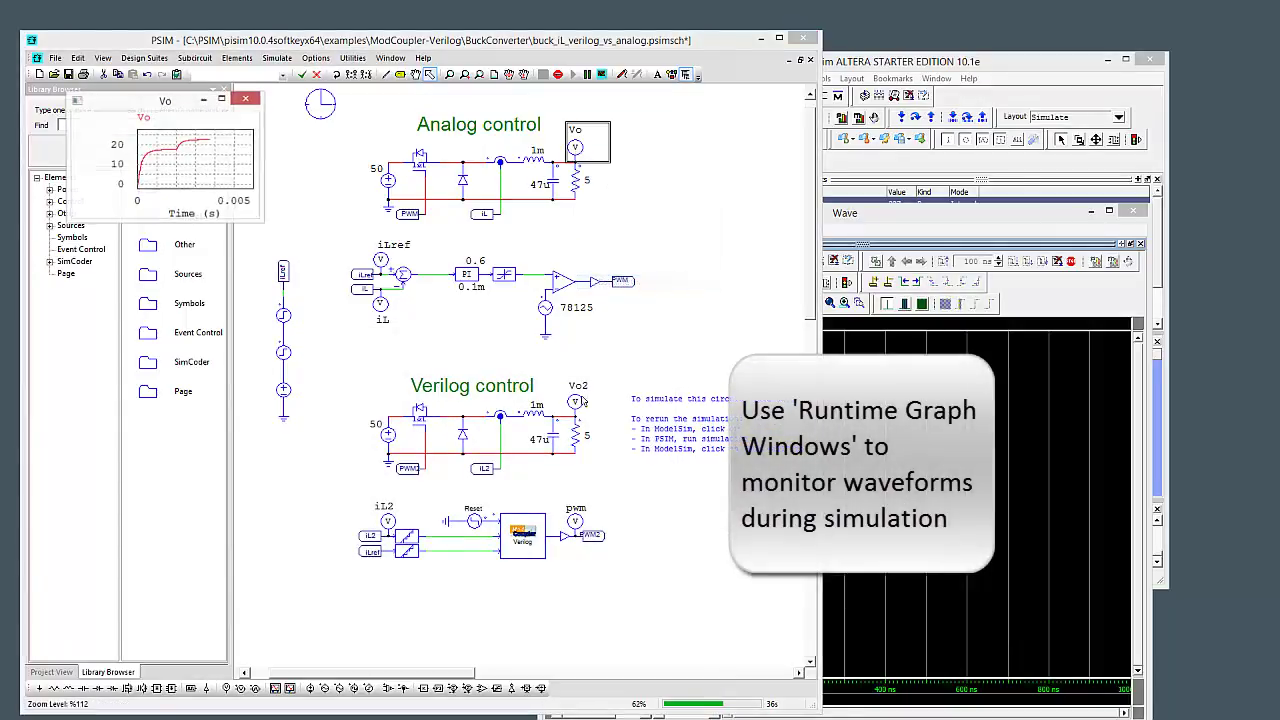
right_click(575, 402)
left_click(606, 536)
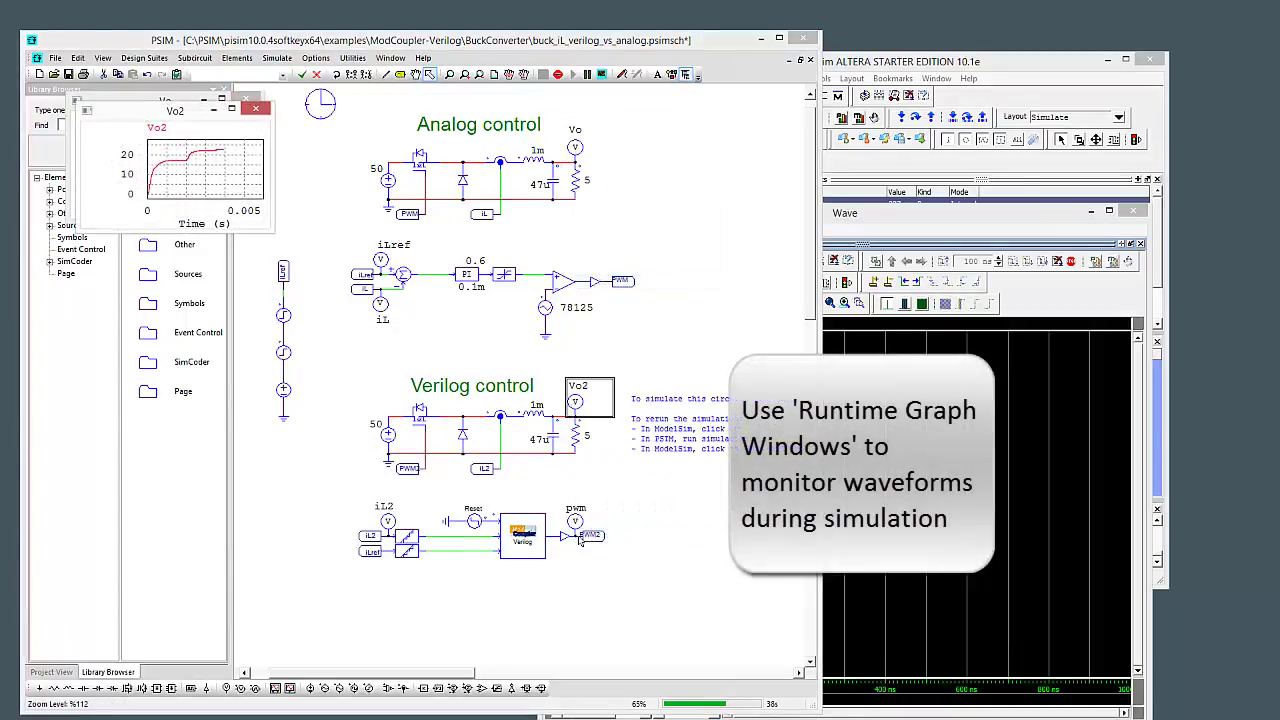
left_click_drag(183, 103, 181, 244)
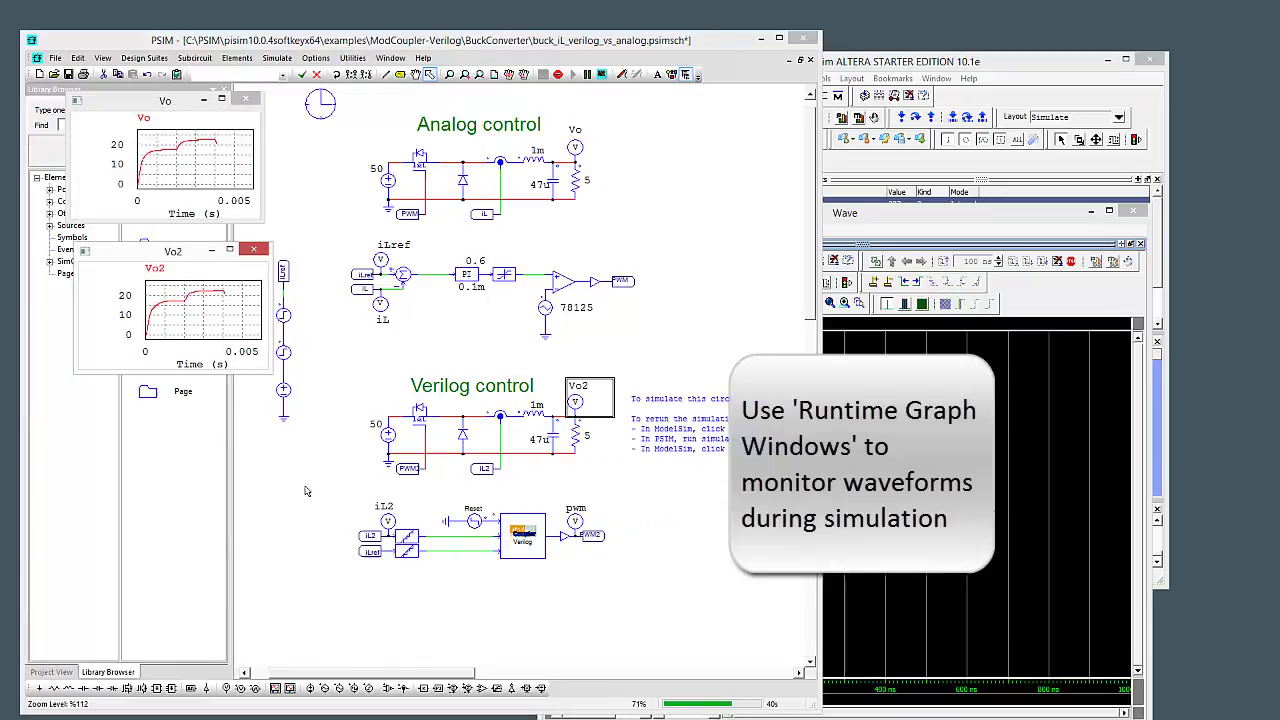
right_click(388, 516)
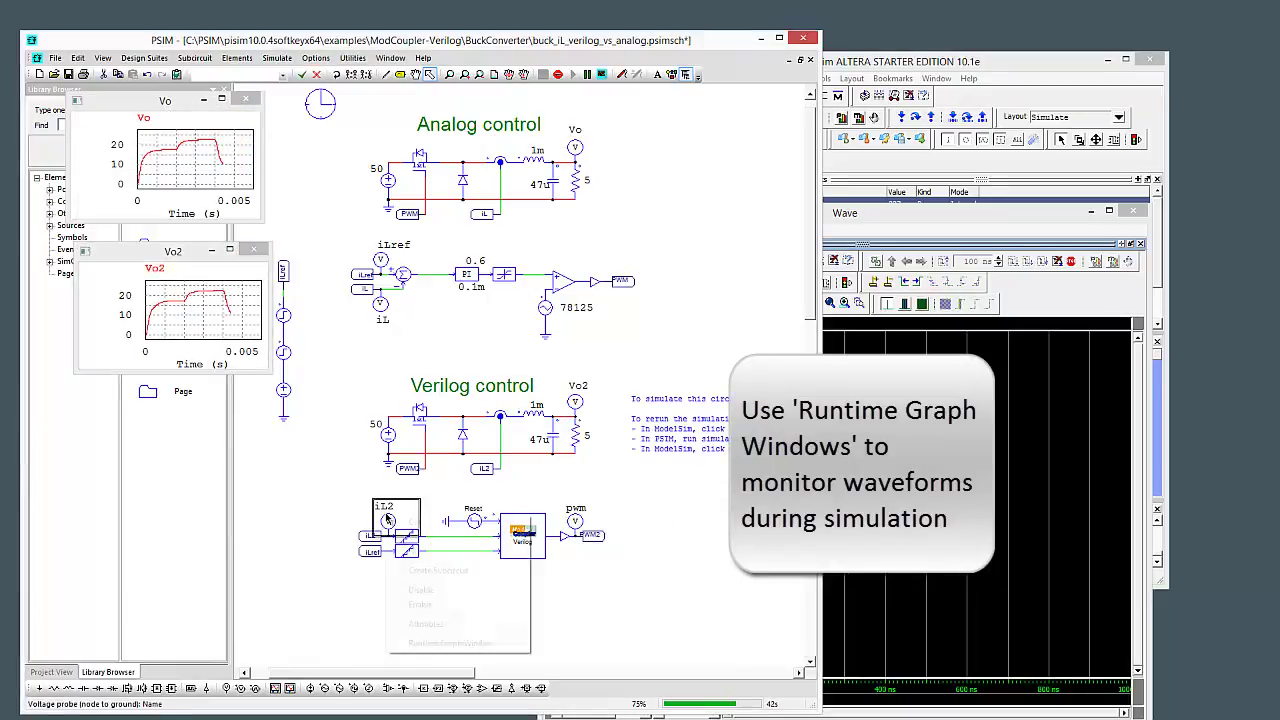
left_click(425, 644)
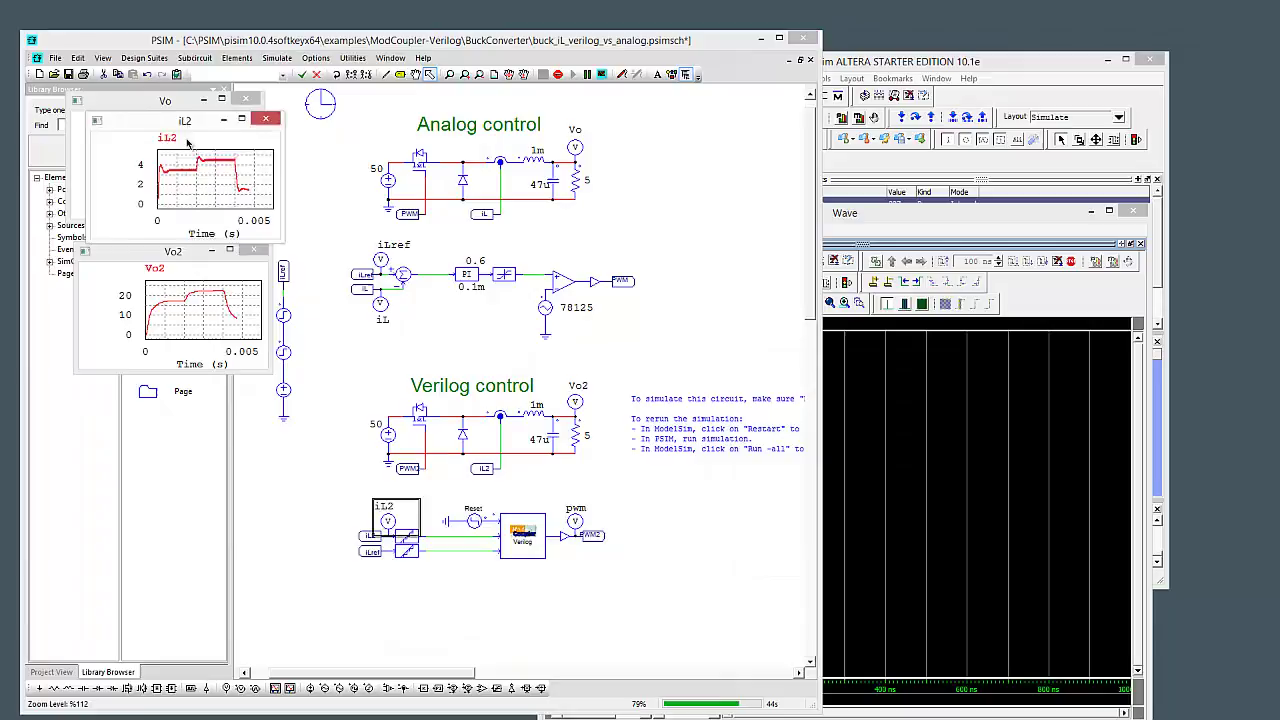
left_click_drag(186, 110, 180, 401)
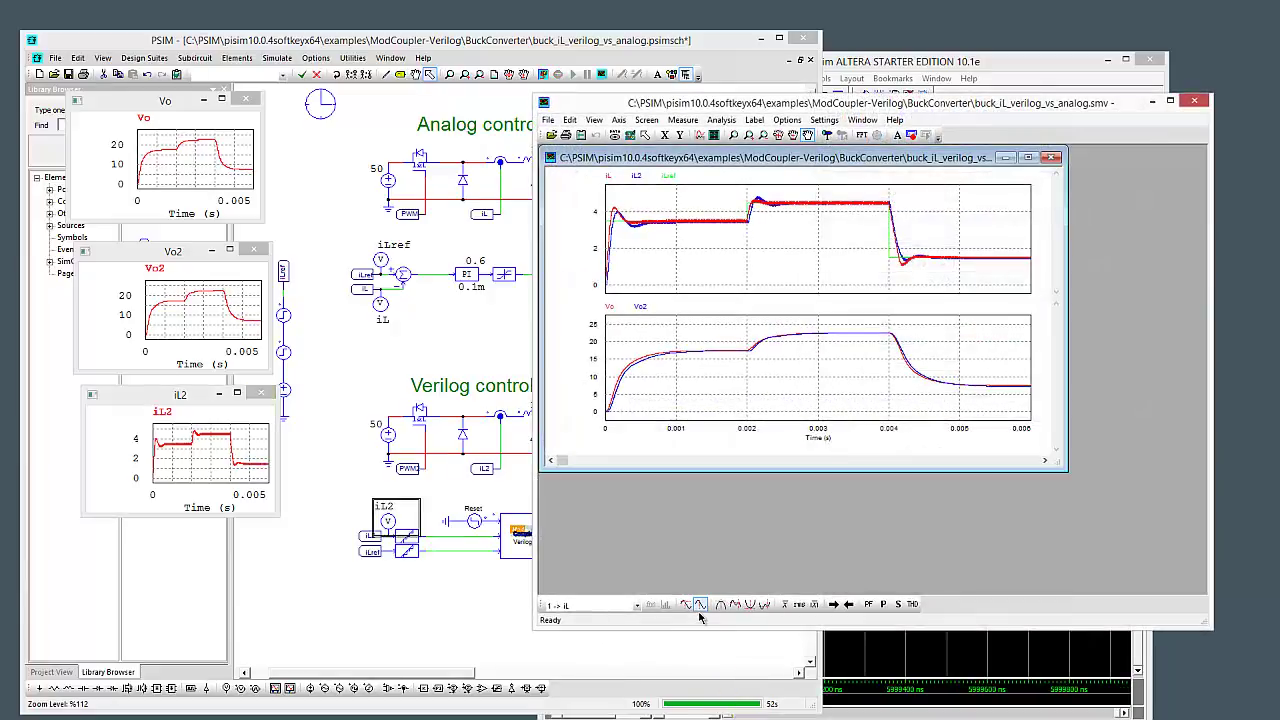
- Maximize the iL, iL2, iLref and Vo, Vo2 plot and move SIMVIEW to uncover the schematic
double_click(776, 162)
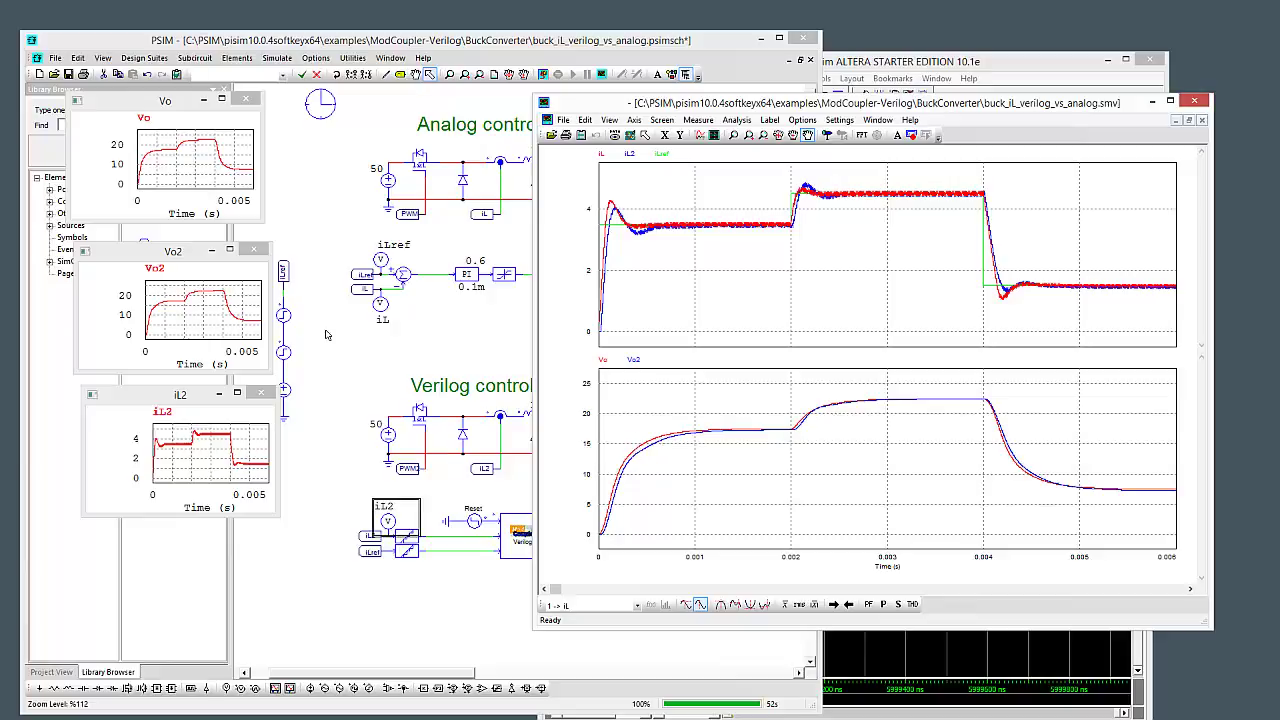
left_click_drag(703, 104, 807, 161)
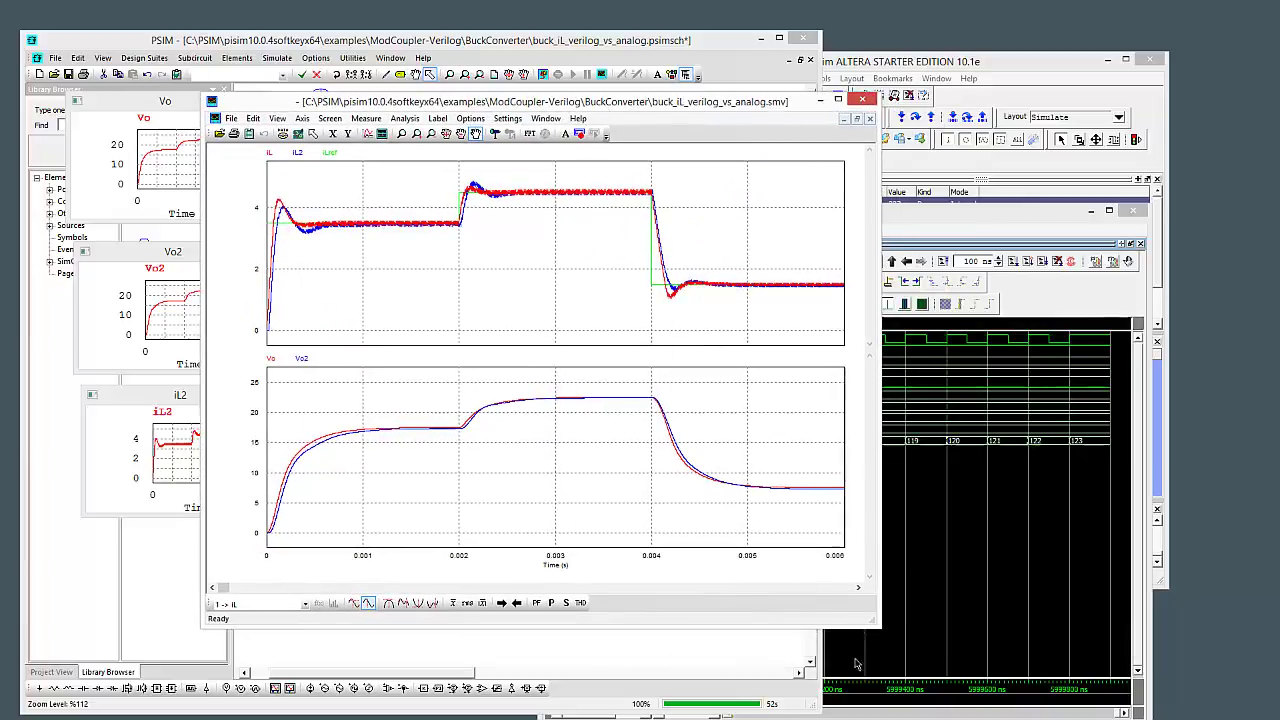
- In ModelSim's Wave window, display iL, iLref and error as analog waveforms with full signal names
left_click(821, 100)
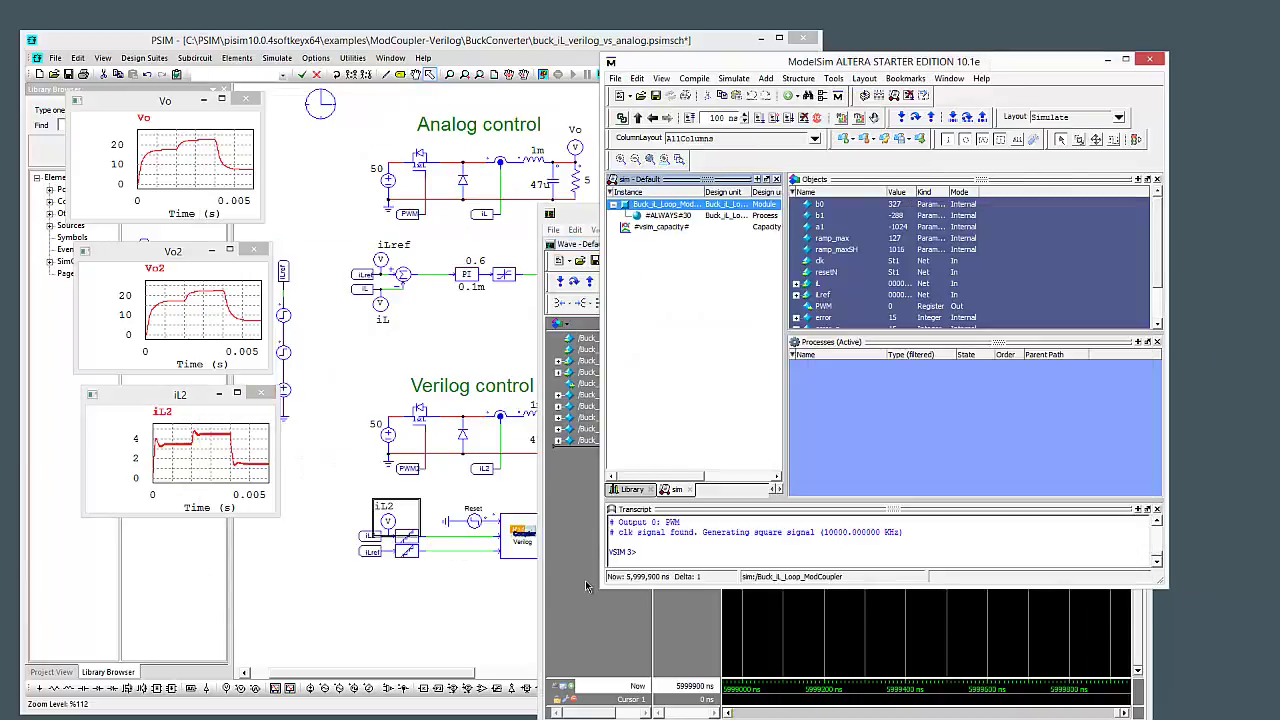
left_click(586, 586)
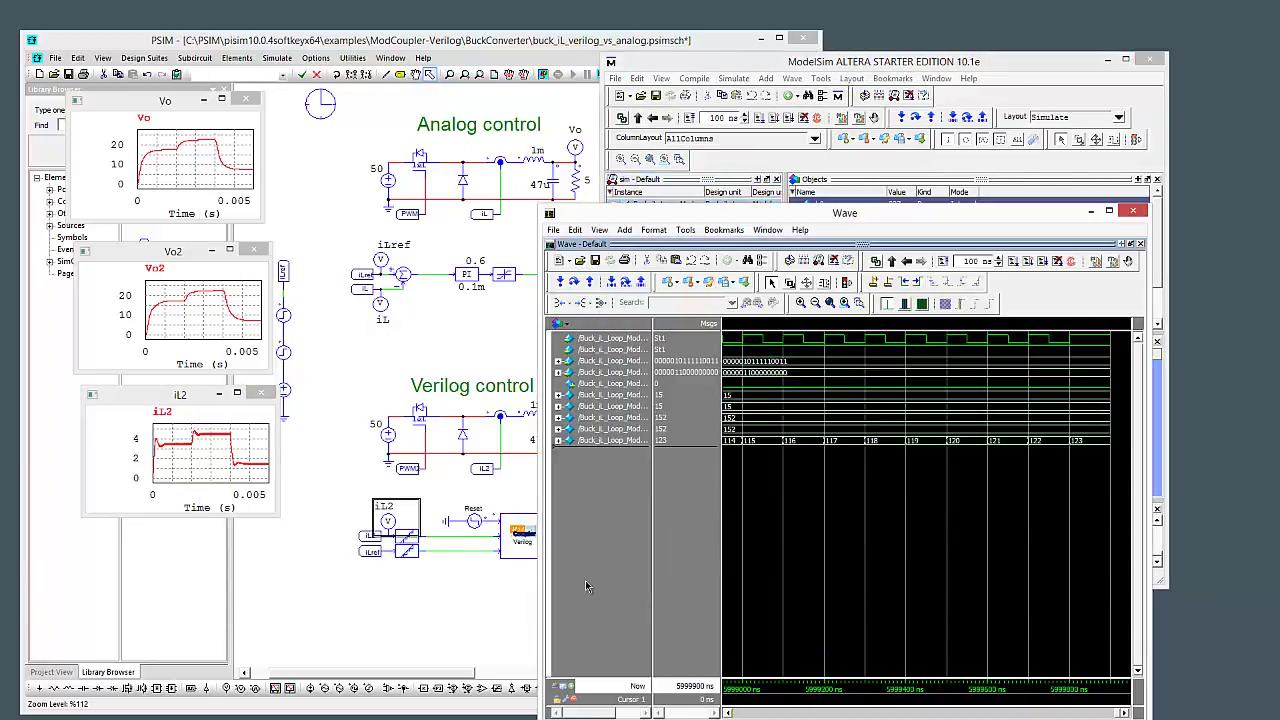
right_click(700, 372)
mouse_move(760, 444)
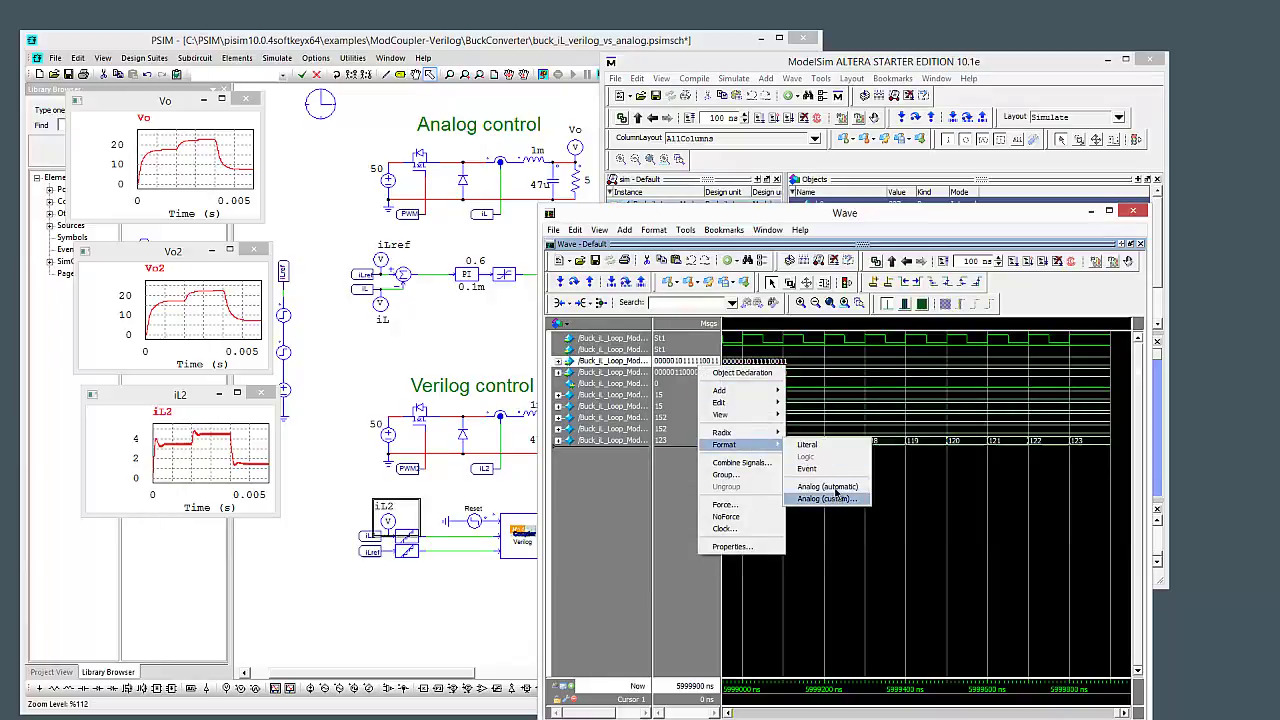
left_click(827, 486)
right_click(691, 411)
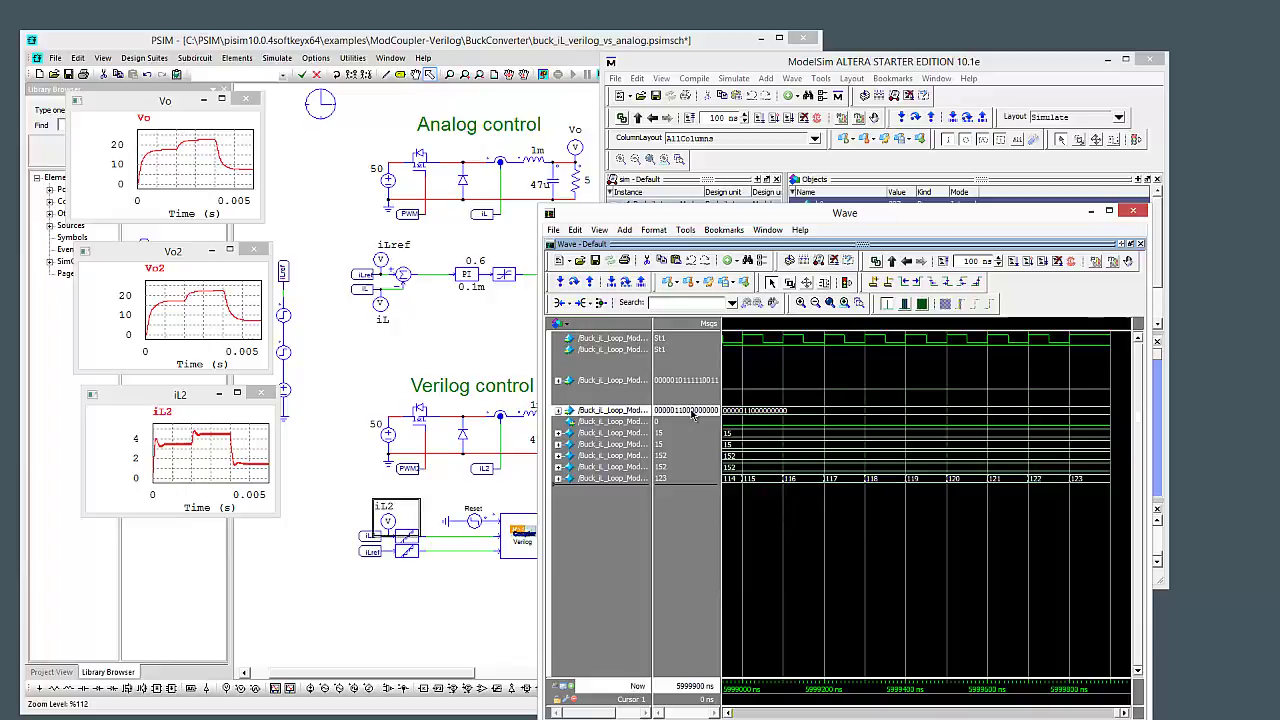
mouse_move(735, 491)
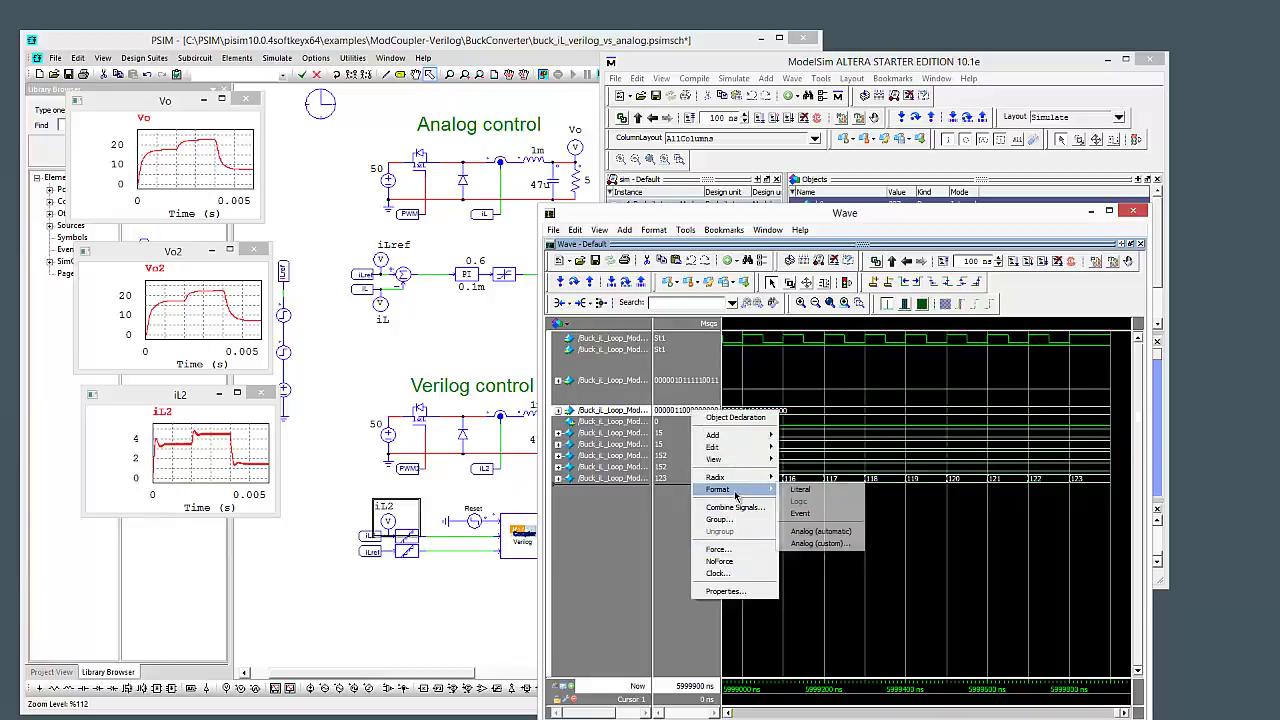
left_click(828, 530)
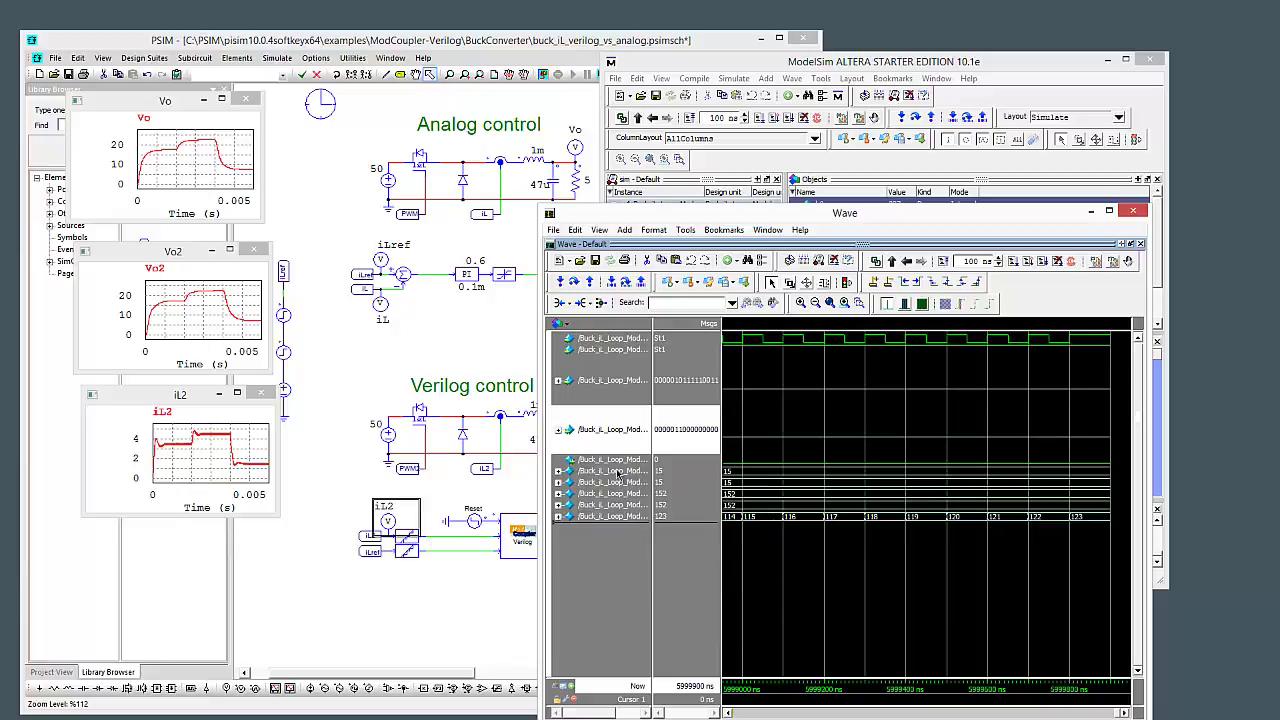
left_click_drag(650, 469, 722, 469)
right_click(668, 471)
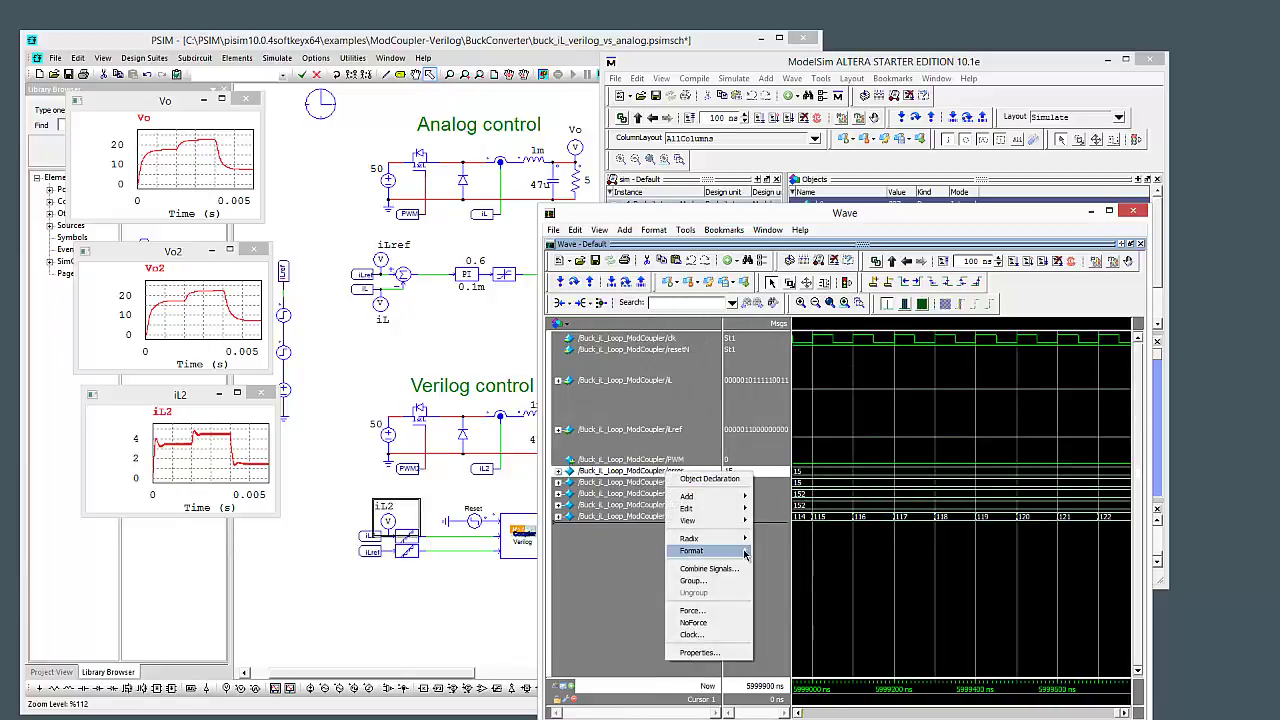
mouse_move(745, 550)
left_click(815, 597)
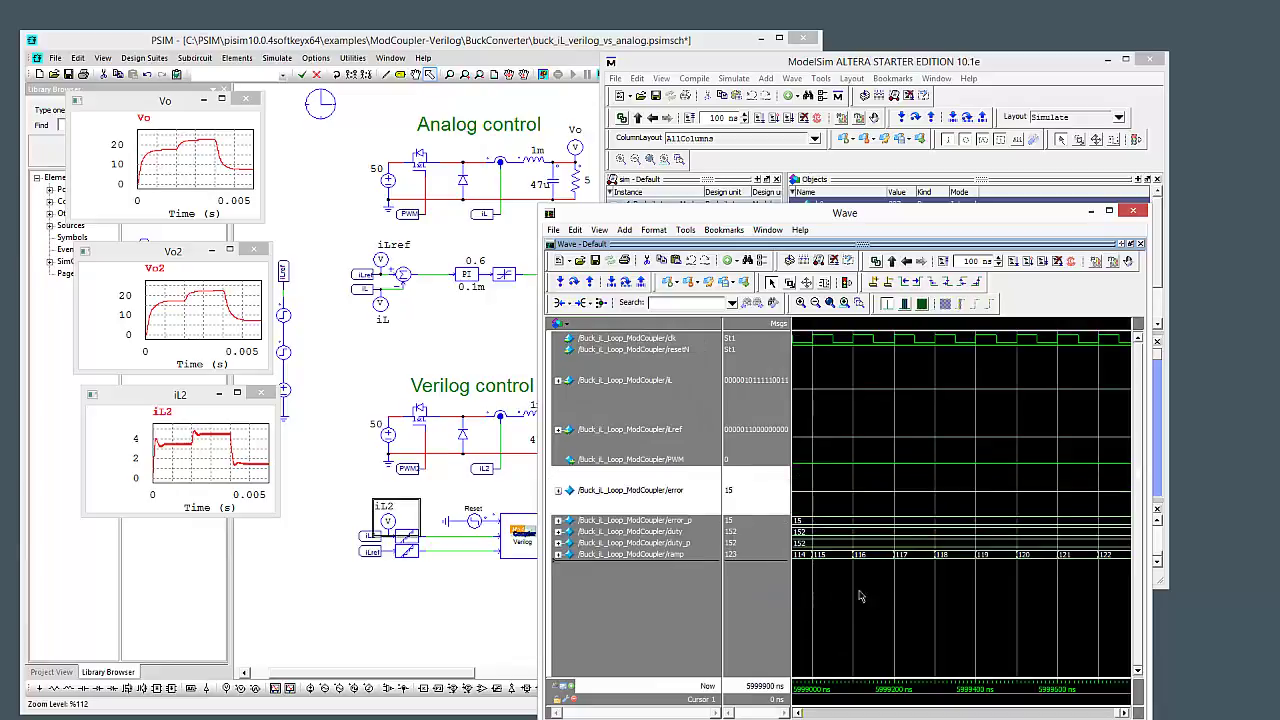
- Zoom out to the whole simulation time, then zoom in once on the waveforms
left_click(815, 303)
left_click(815, 303)
left_click(815, 303)
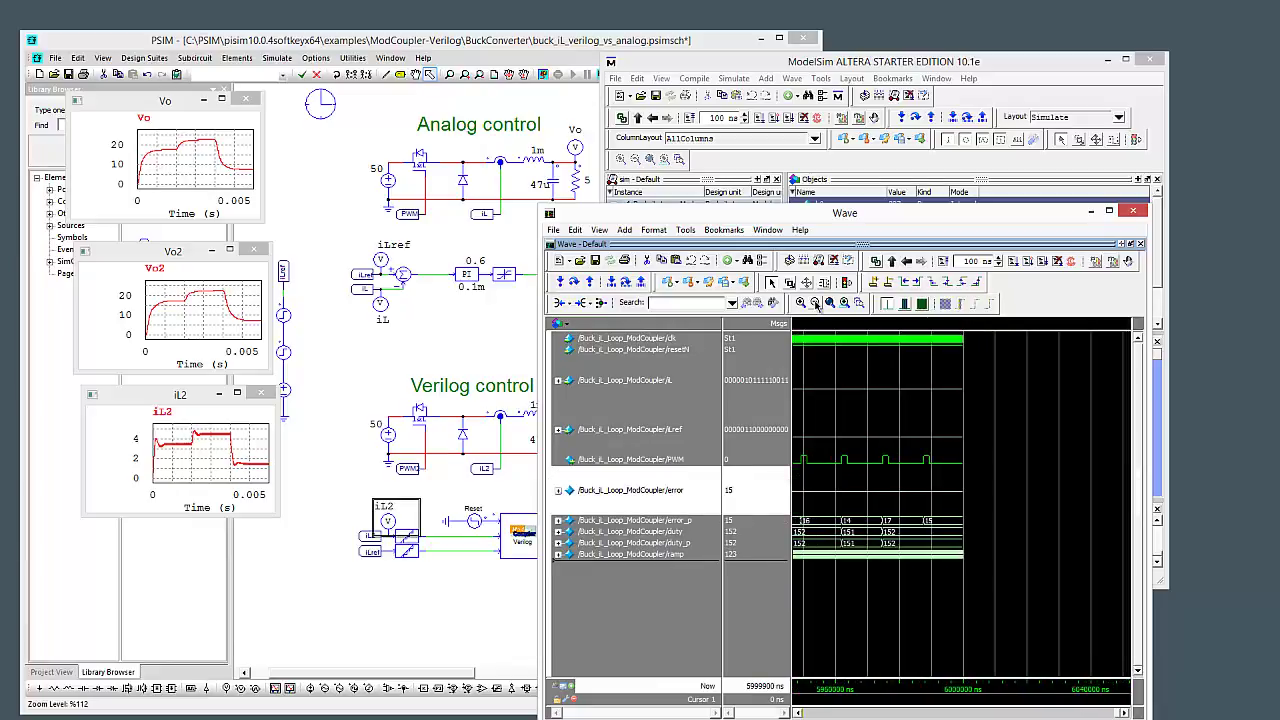
left_click(815, 303)
left_click(815, 303)
left_click(815, 303)
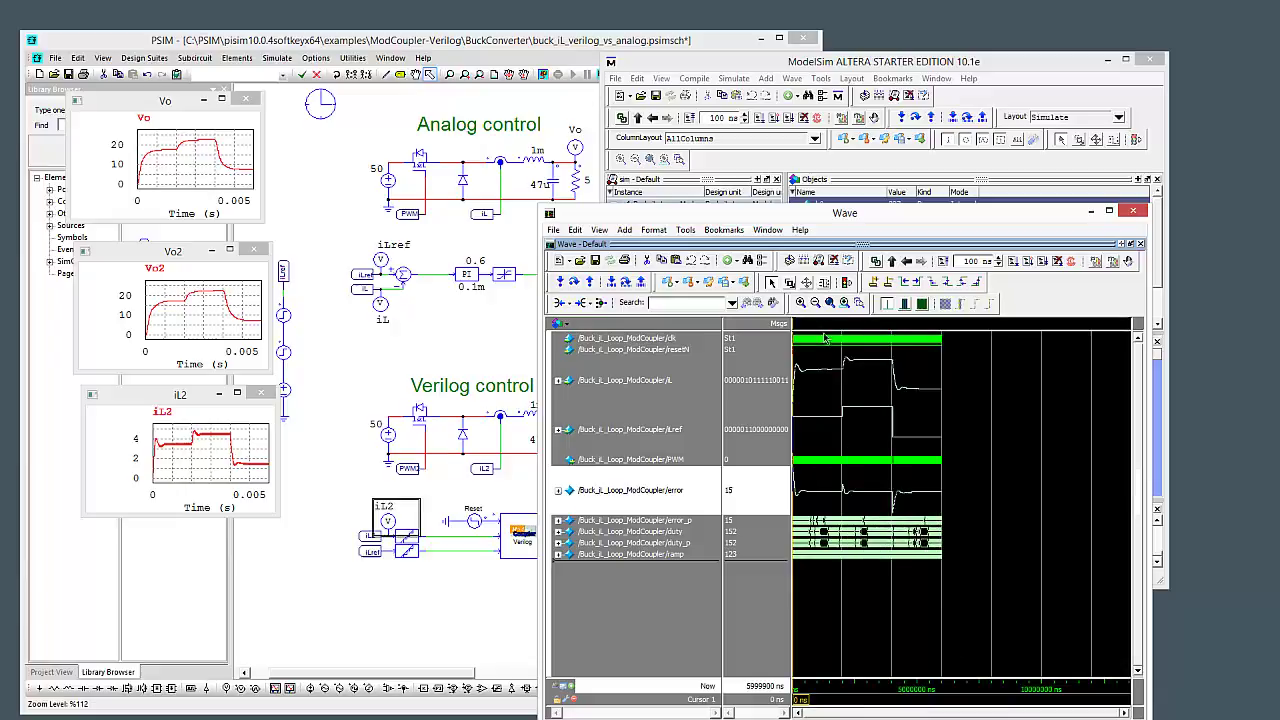
left_click(802, 303)
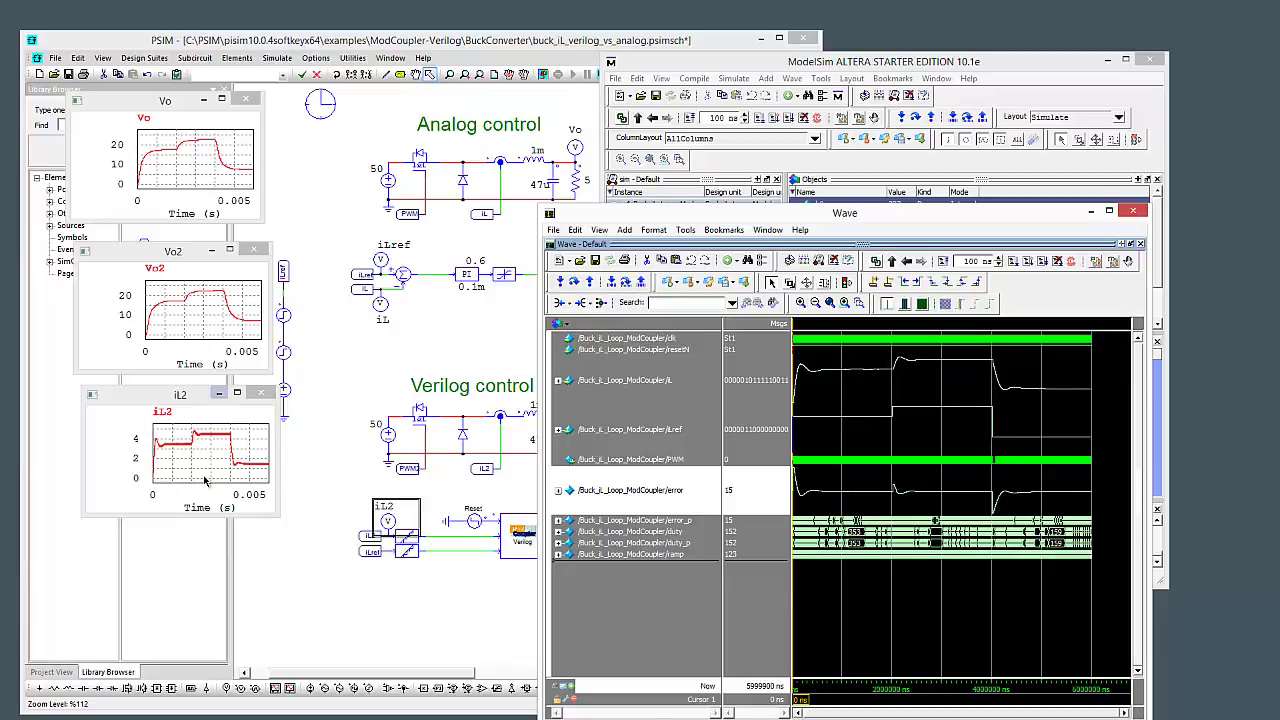
- Check the DIGIT3 quantization settings, then open DLL2's properties and its Buck_iL_Loop.v source
left_click(376, 633)
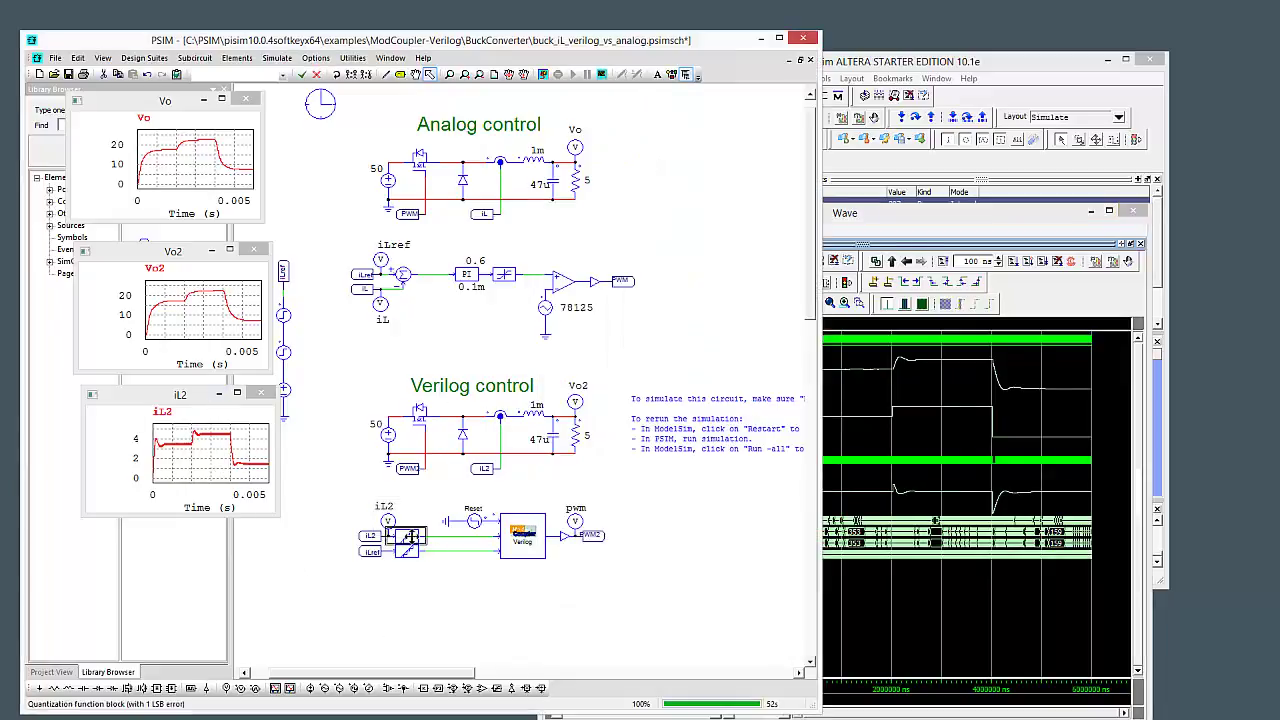
double_click(409, 537)
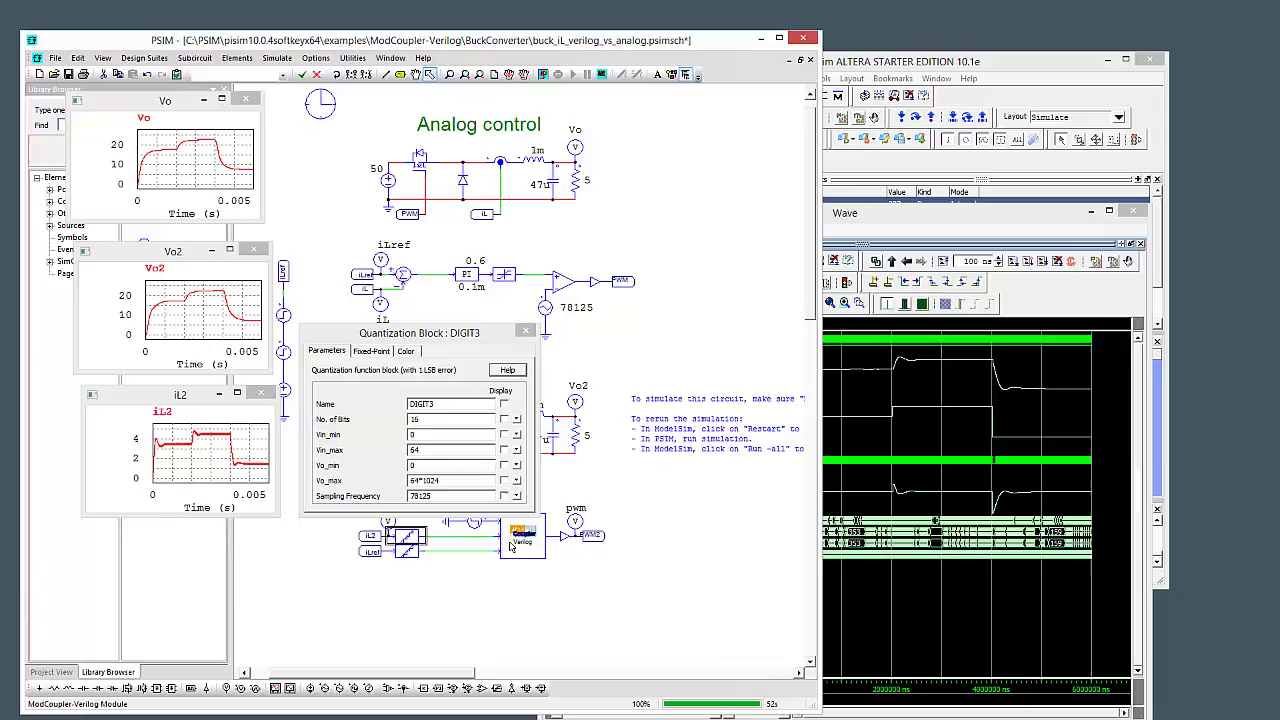
left_click(1010, 82)
double_click(522, 540)
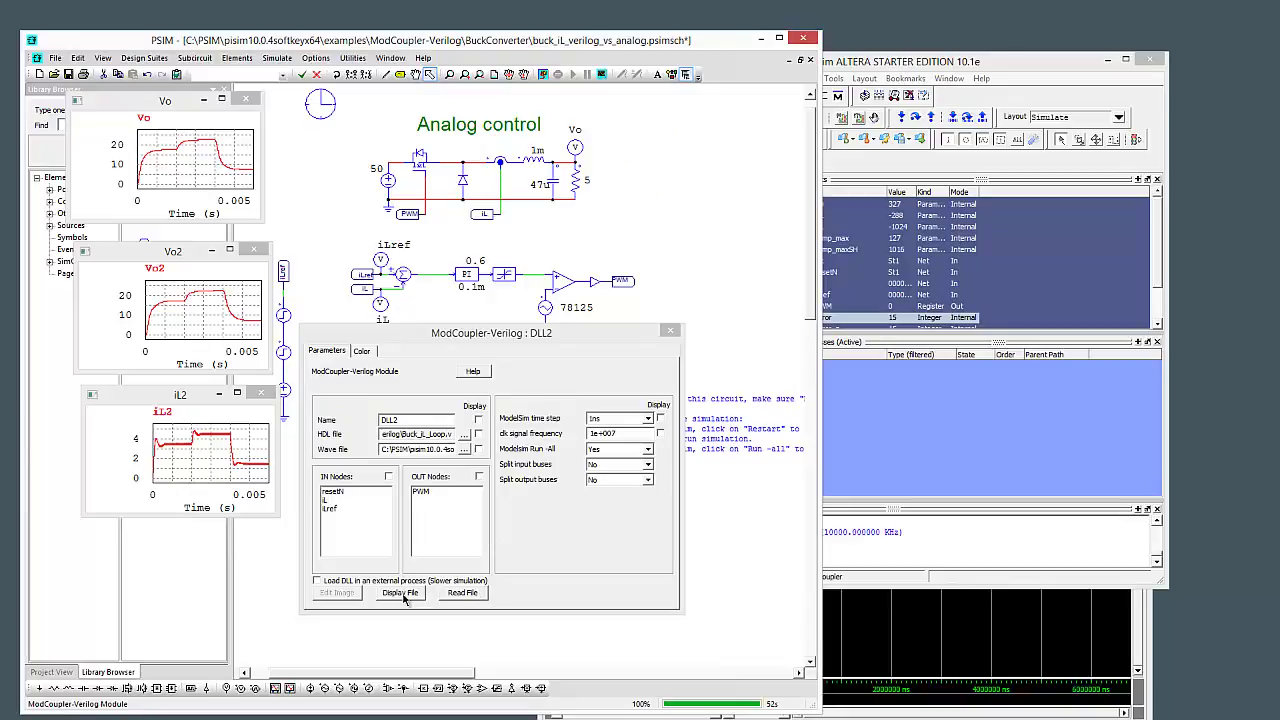
left_click(400, 593)
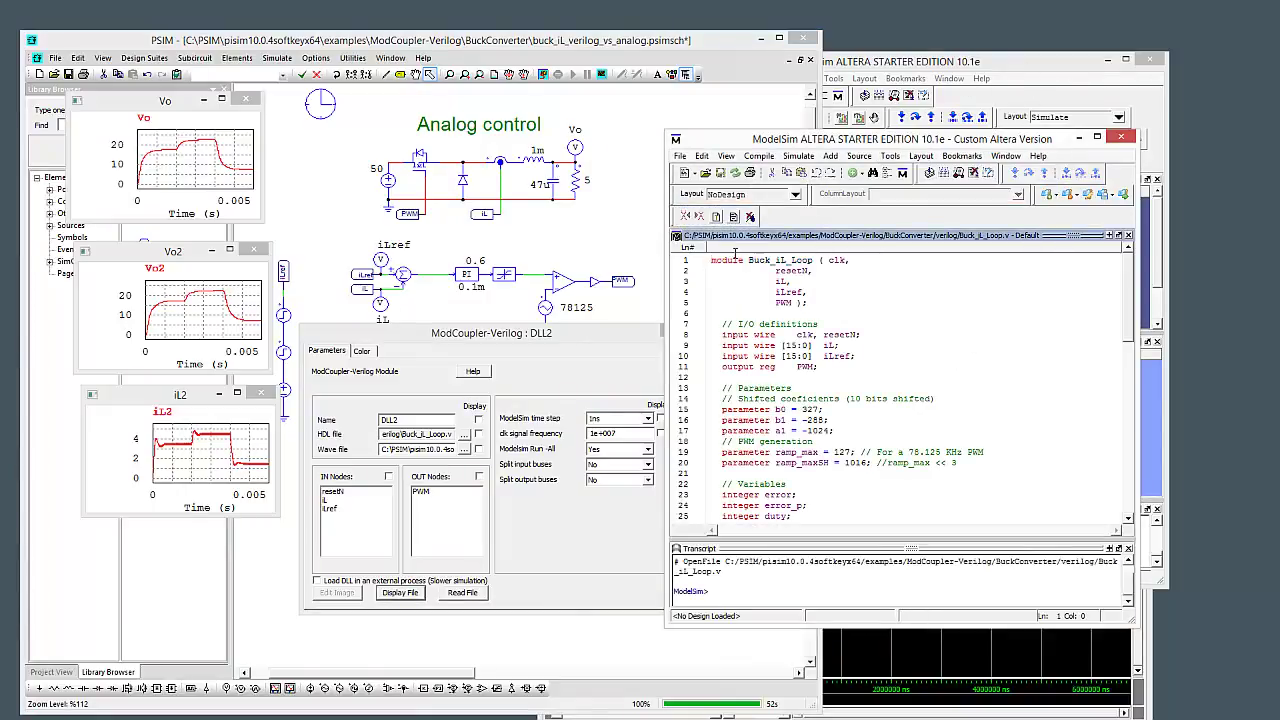
- Highlight the Buck_iL_Loop module's port list and the [15:0] width of iL
left_click_drag(743, 263, 848, 302)
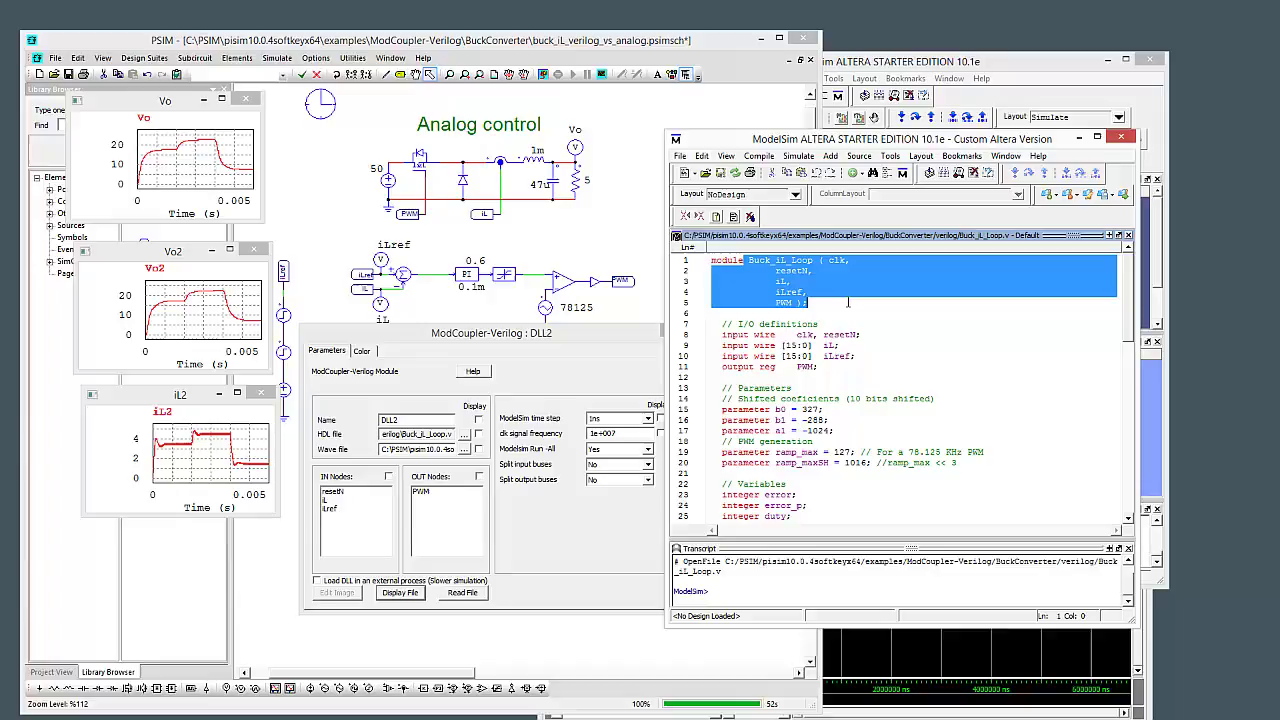
left_click(915, 342)
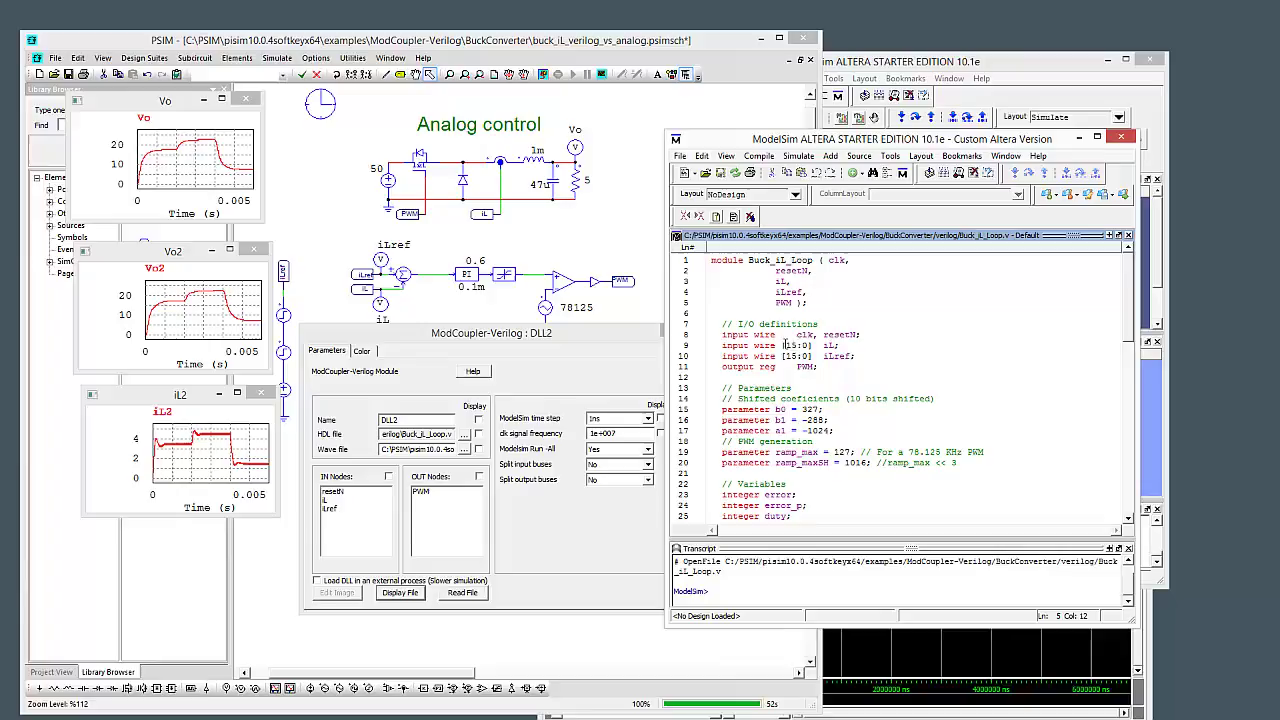
left_click_drag(783, 345, 818, 345)
key("Right")
- Recheck the quantization block settings, then close Buck_iL_Loop.v and confirm quitting
left_click_drag(553, 337, 1004, 470)
double_click(407, 536)
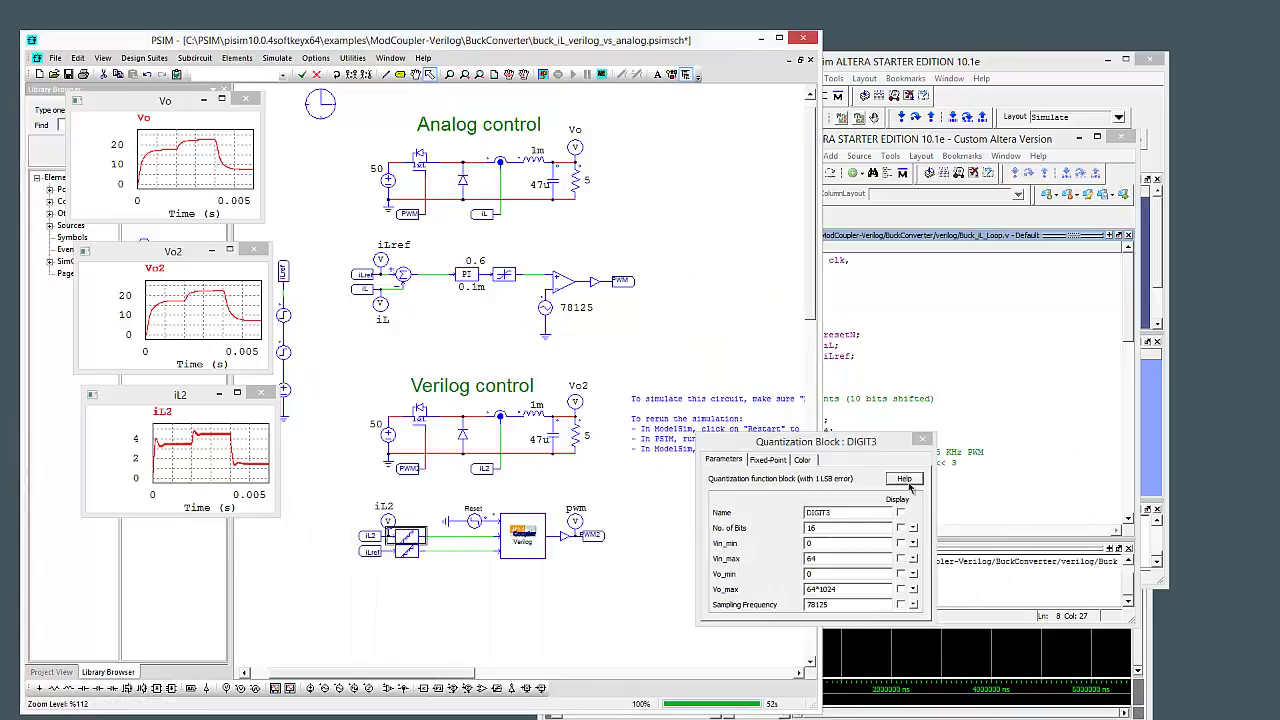
left_click(922, 439)
left_click(967, 418)
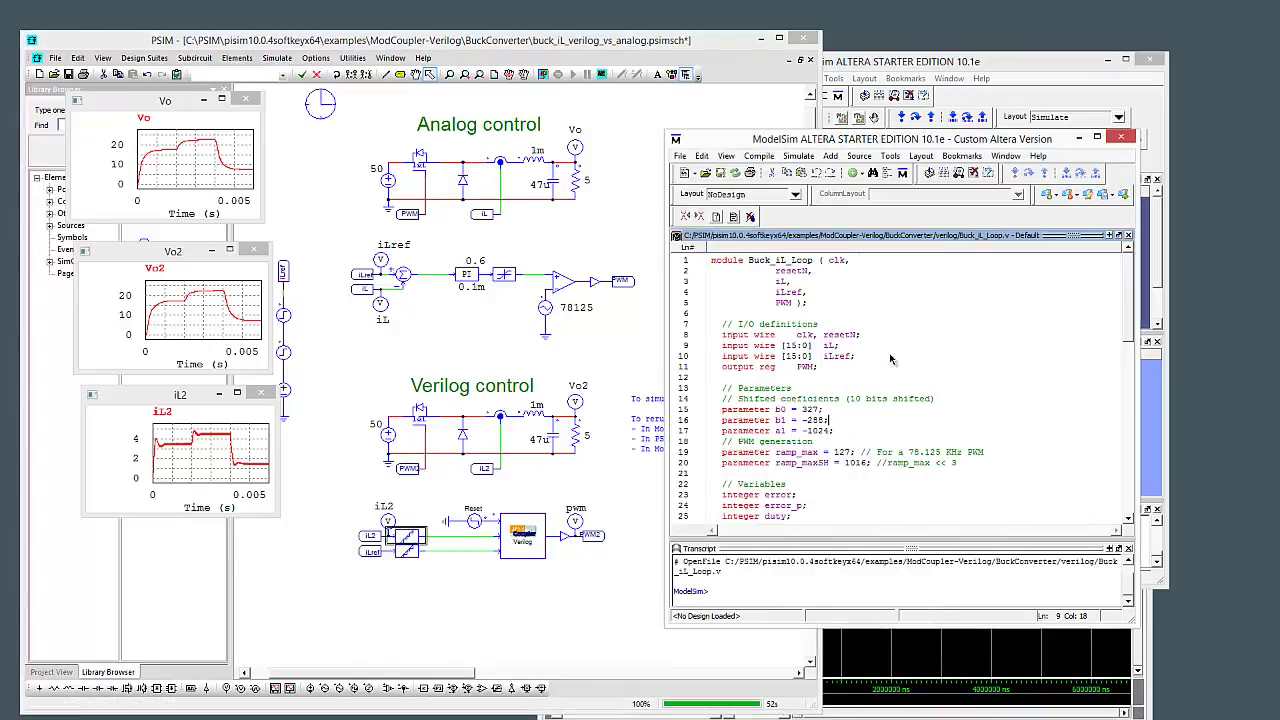
left_click(1121, 137)
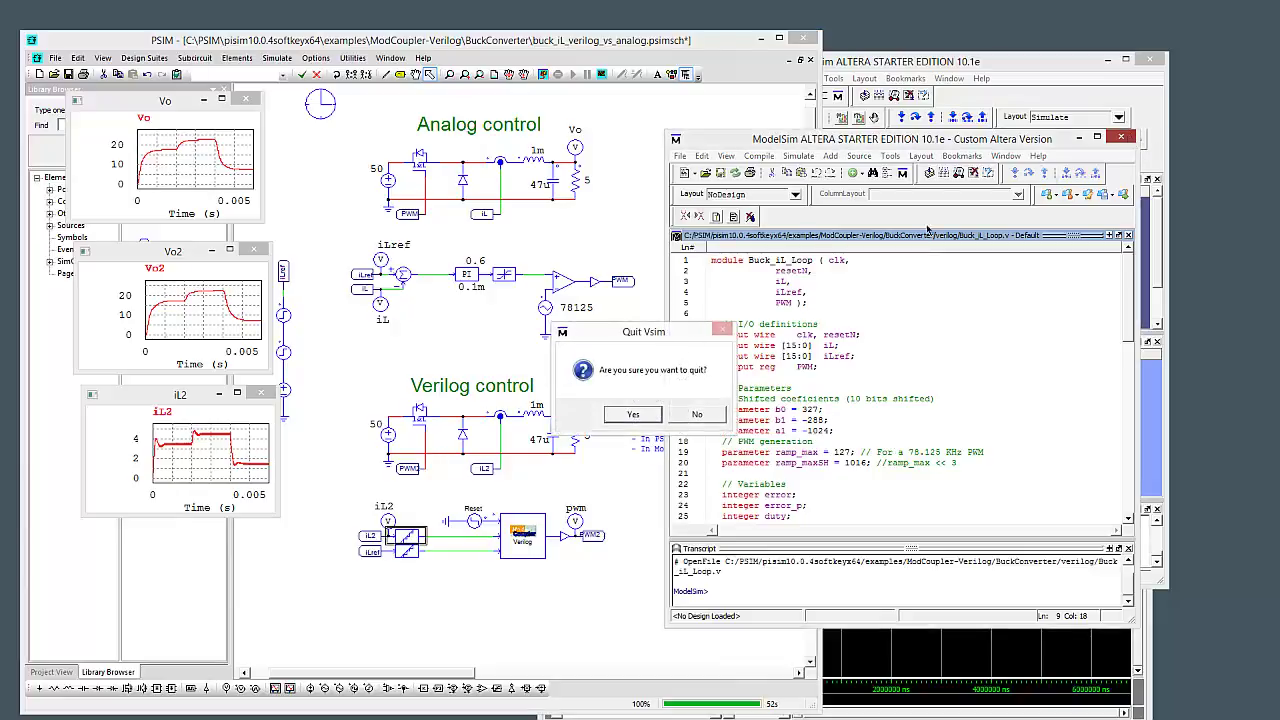
left_click(634, 416)
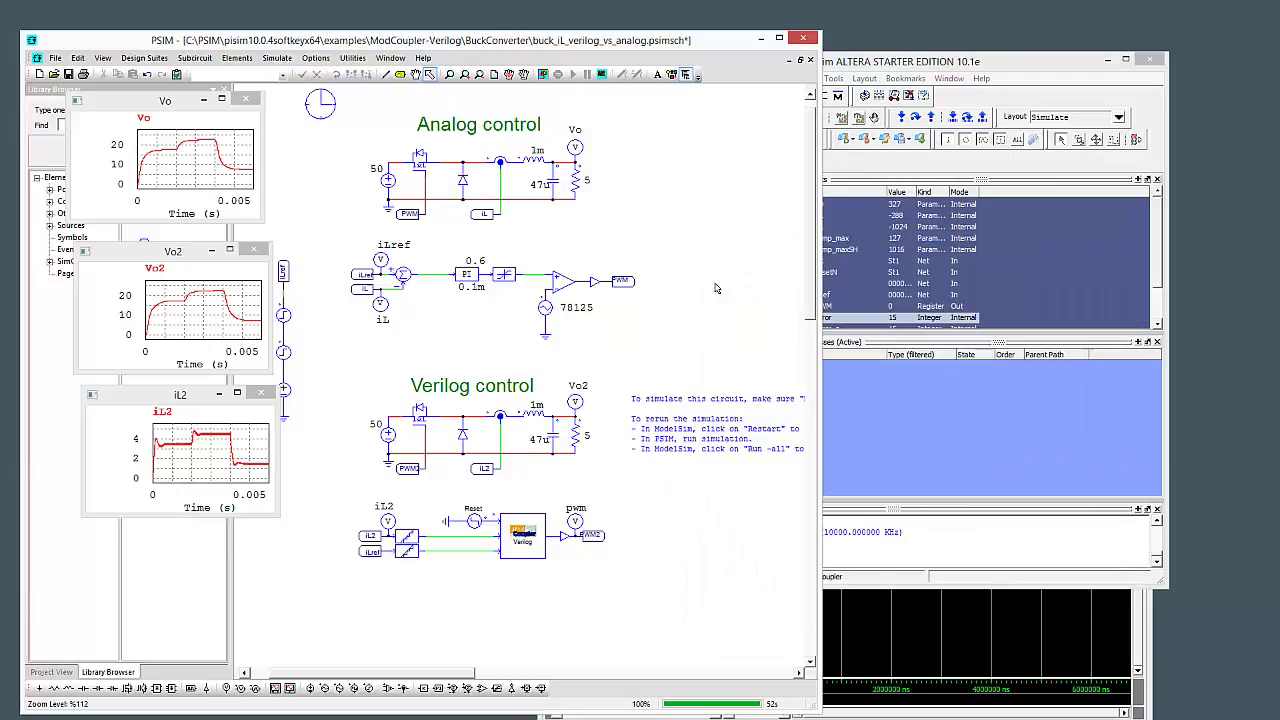
- Restart the ModelSim design, start a fresh PSIM run, and Run -All in ModelSim
left_click(1008, 67)
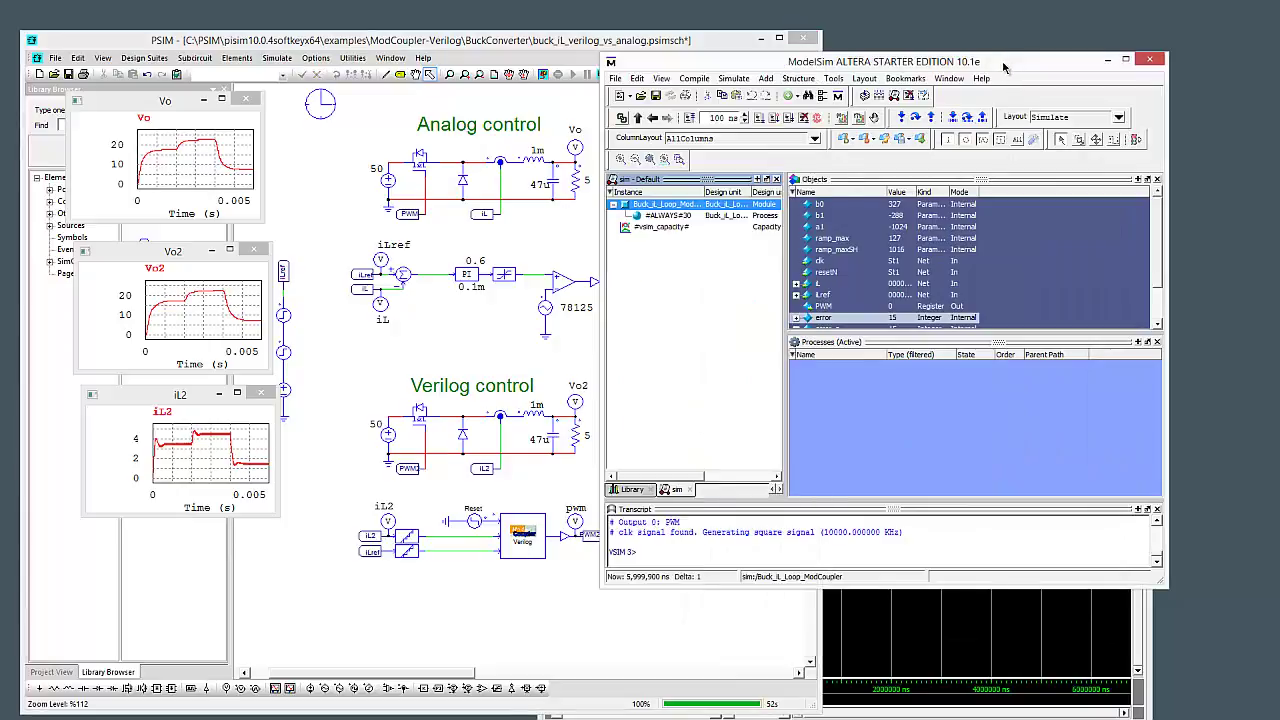
left_click(738, 80)
left_click(744, 158)
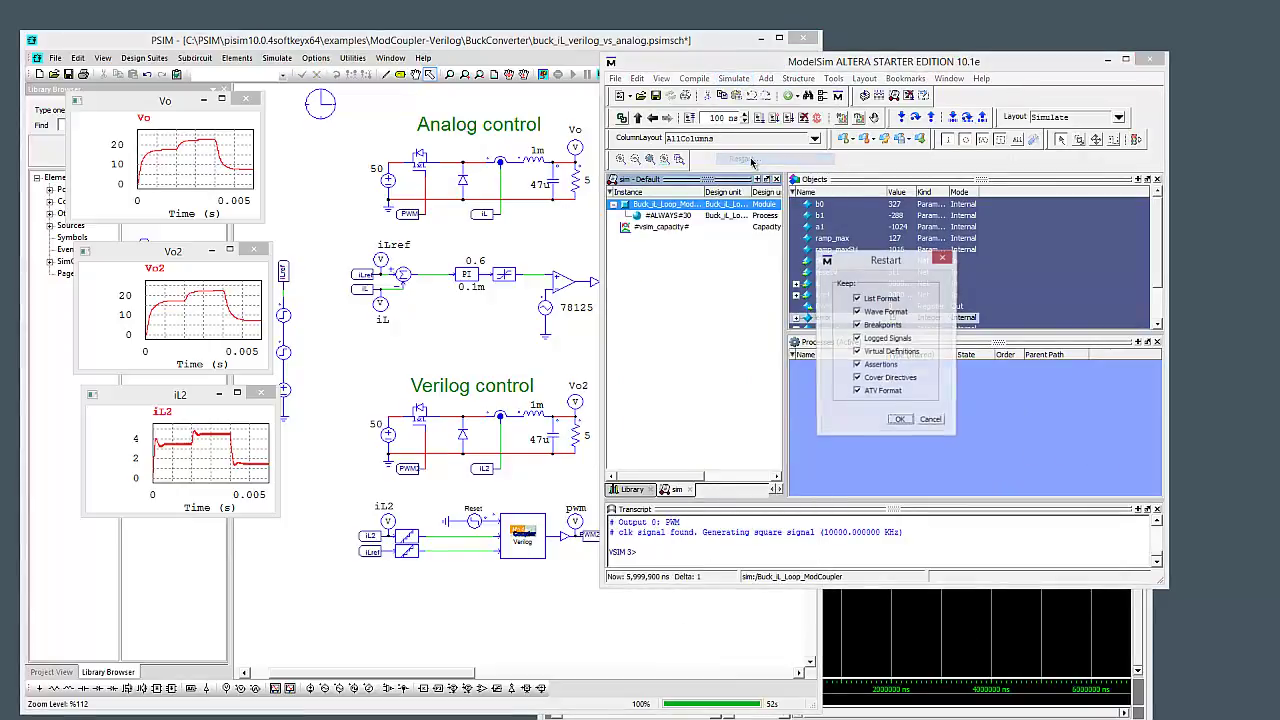
left_click(897, 421)
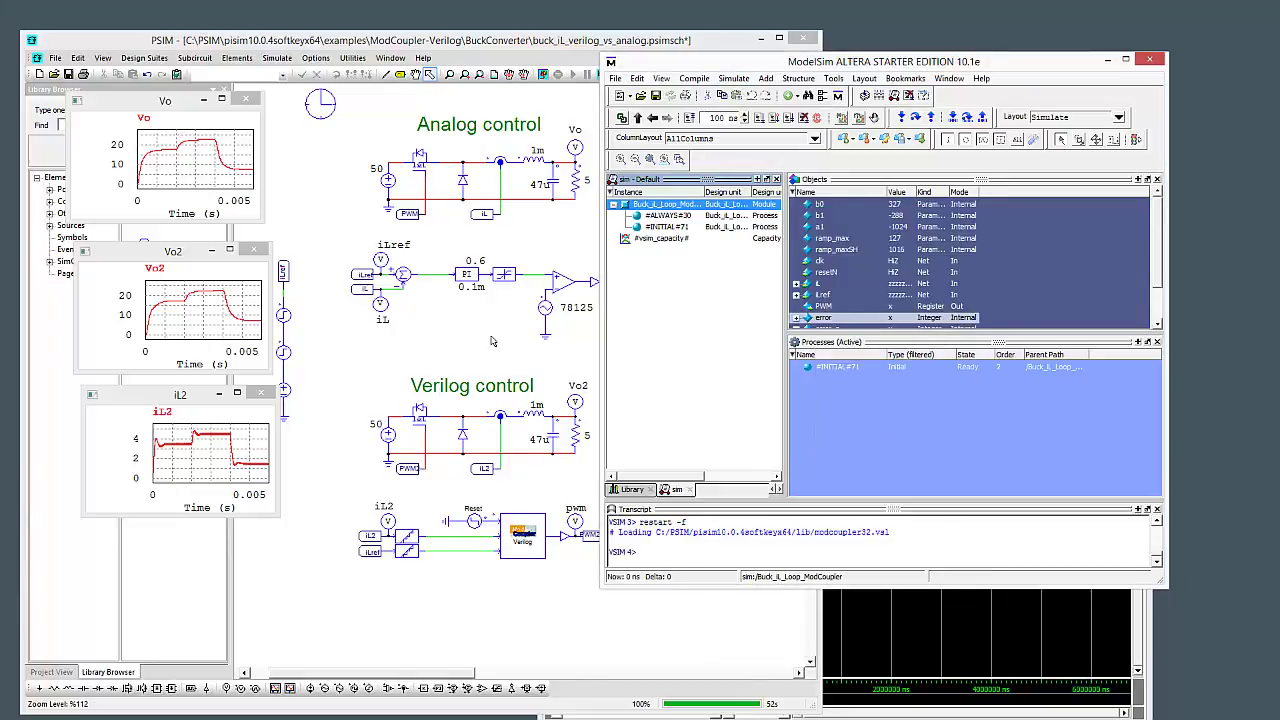
left_click(494, 340)
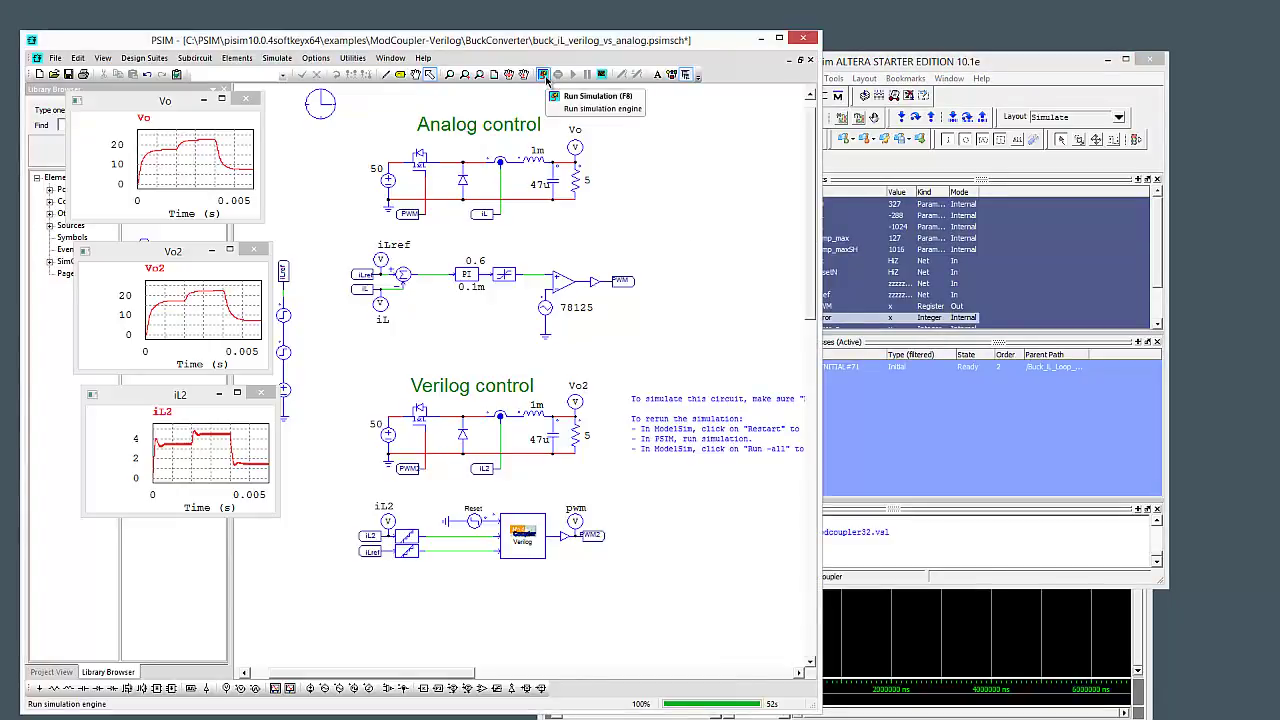
left_click(1019, 73)
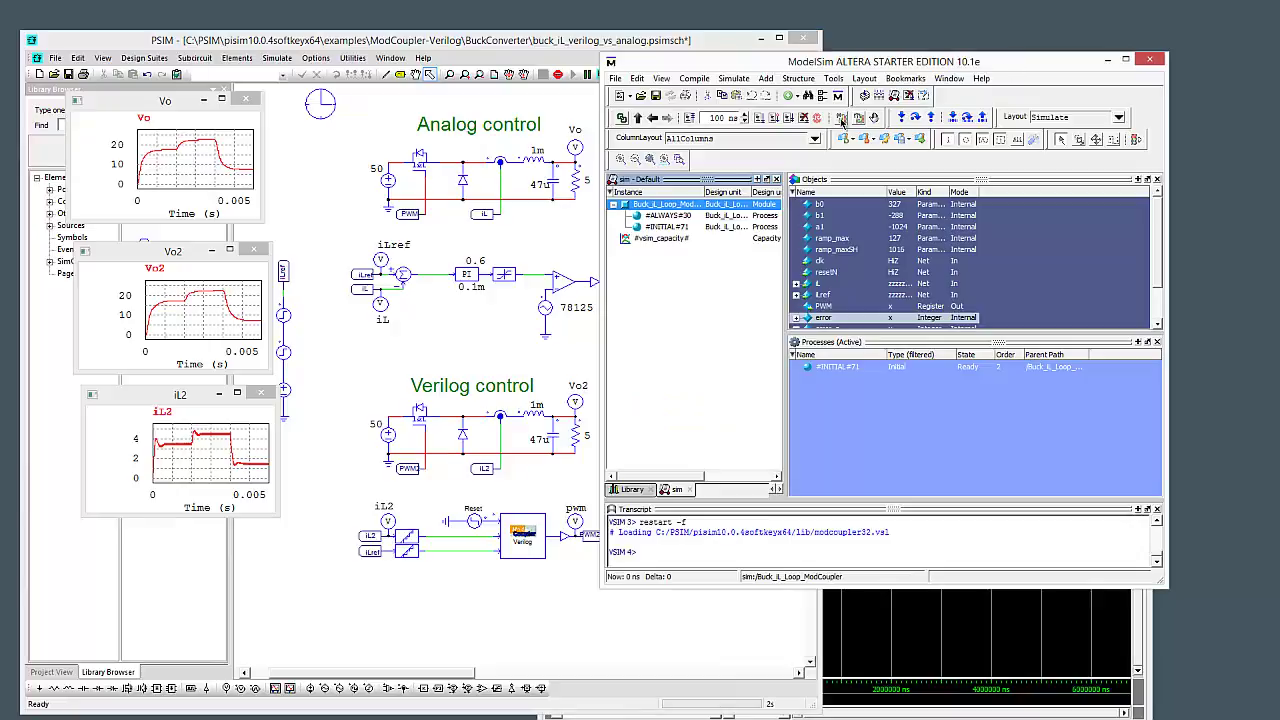
left_click(789, 118)
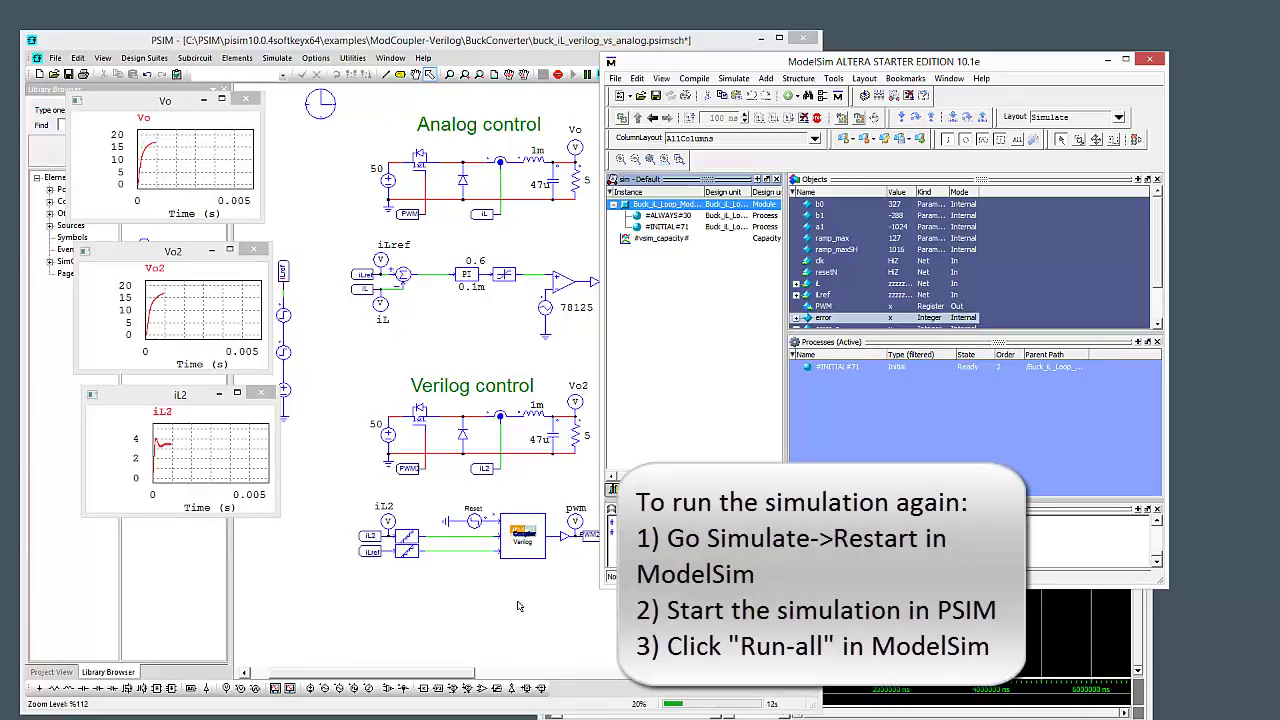
- Move the Vo, Vo2 and iL2 graphs onto the schematic canvas, stacked in order
left_click_drag(186, 102, 408, 96)
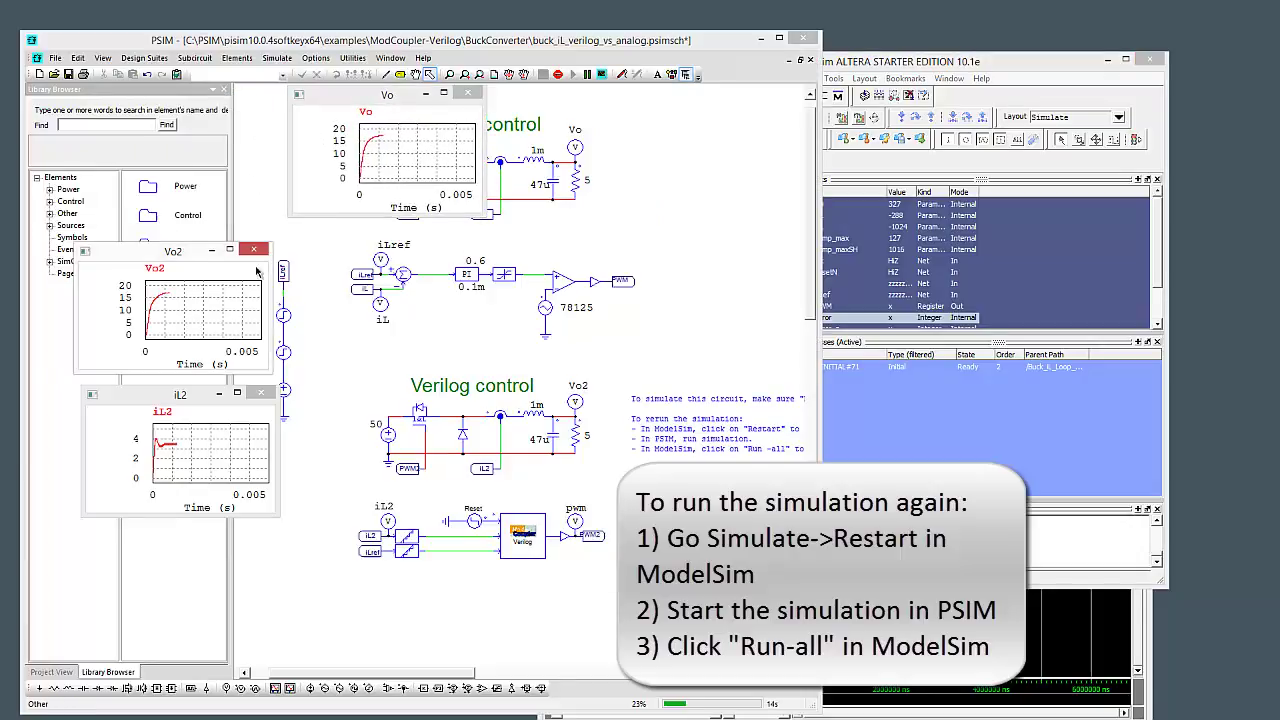
left_click_drag(196, 251, 516, 251)
left_click_drag(147, 394, 459, 393)
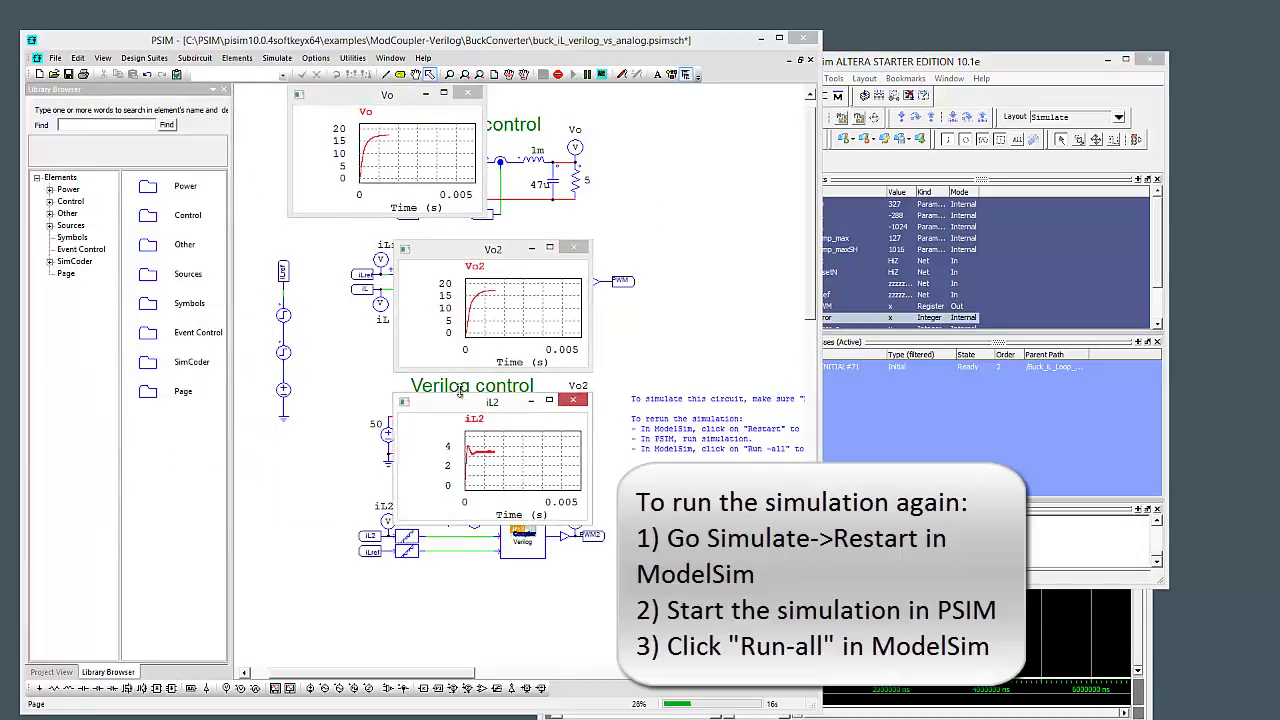
- Expand Power and Control in the library and select ModCoupler-Verilog under ModCoupler Modules
left_click(50, 189)
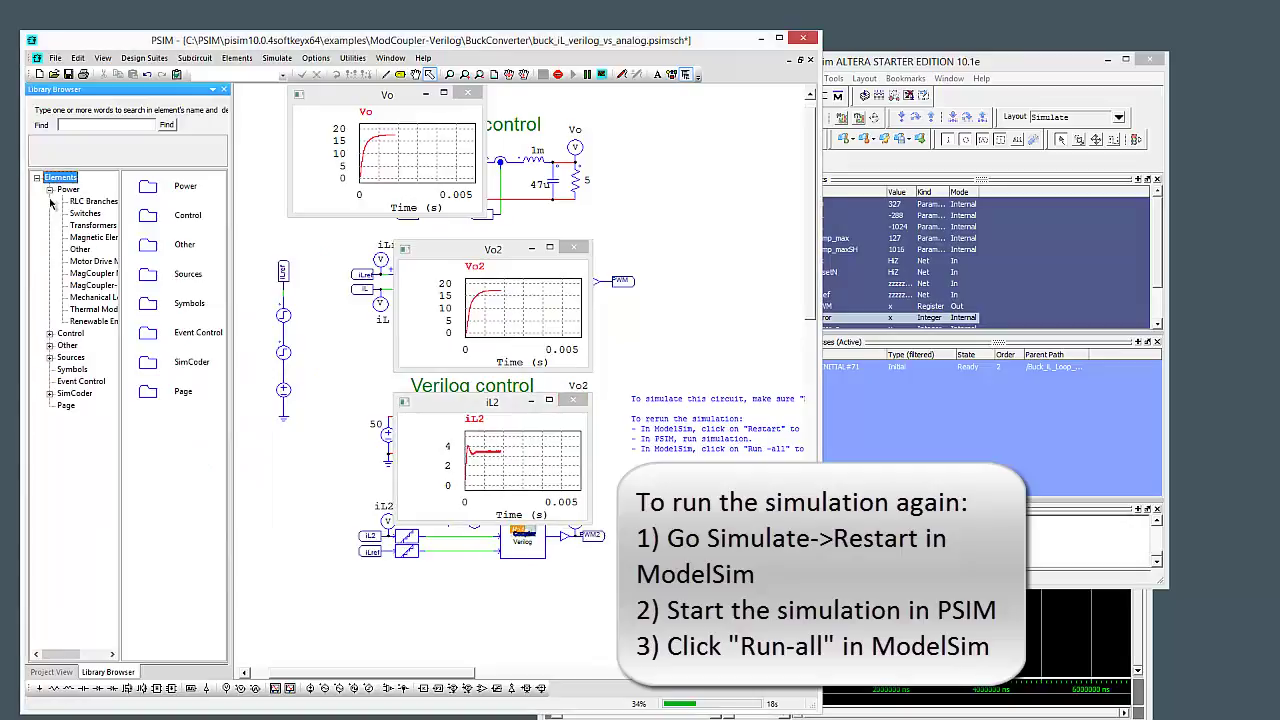
left_click(50, 333)
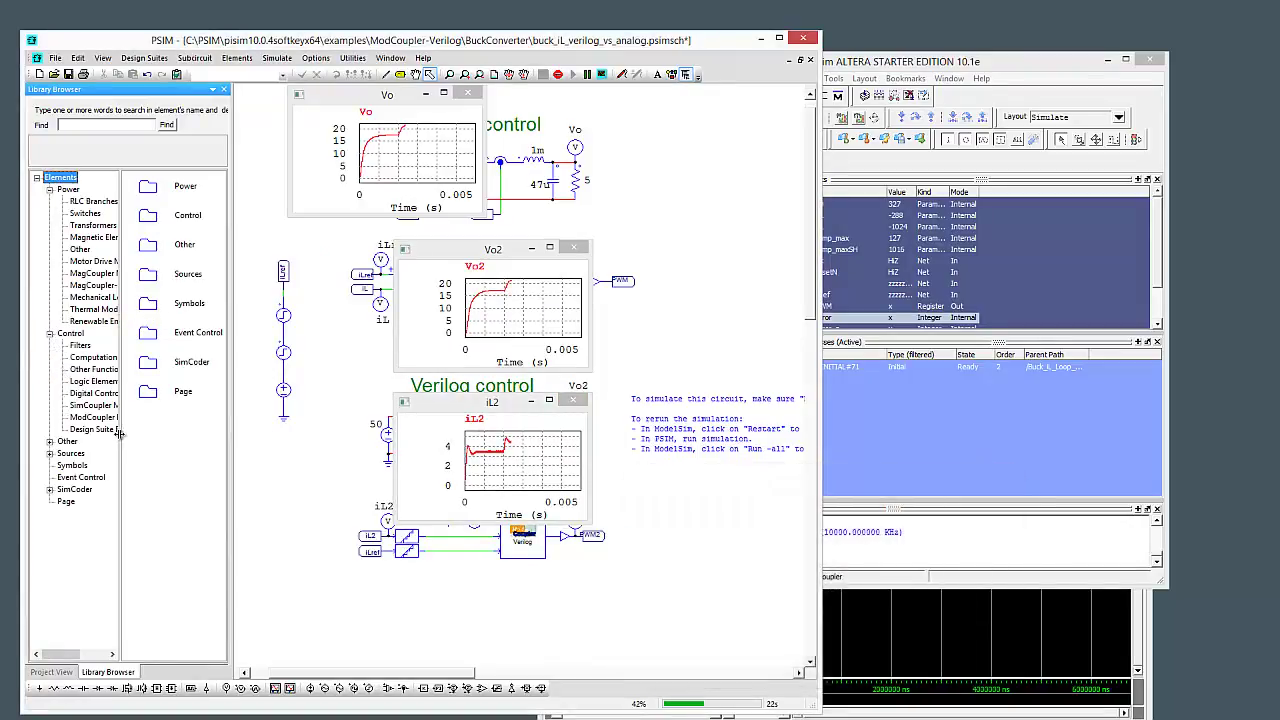
left_click_drag(118, 433, 188, 433)
left_click(125, 418)
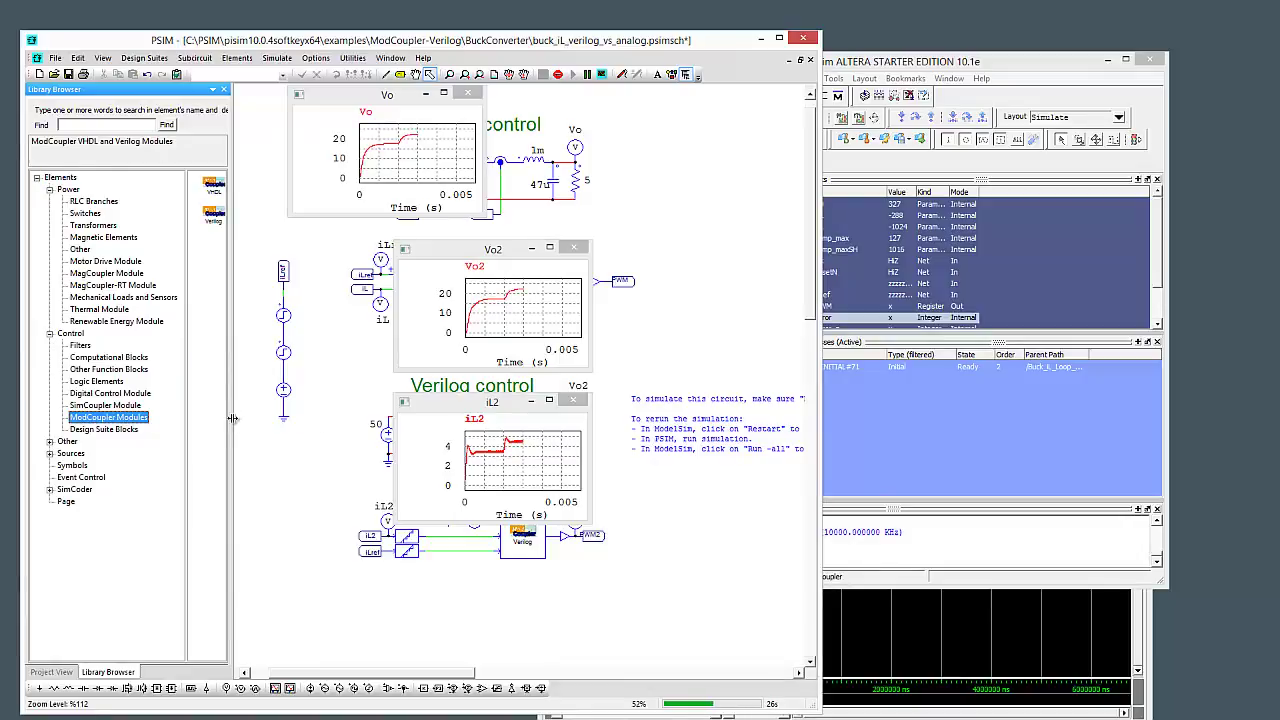
left_click_drag(232, 418, 296, 385)
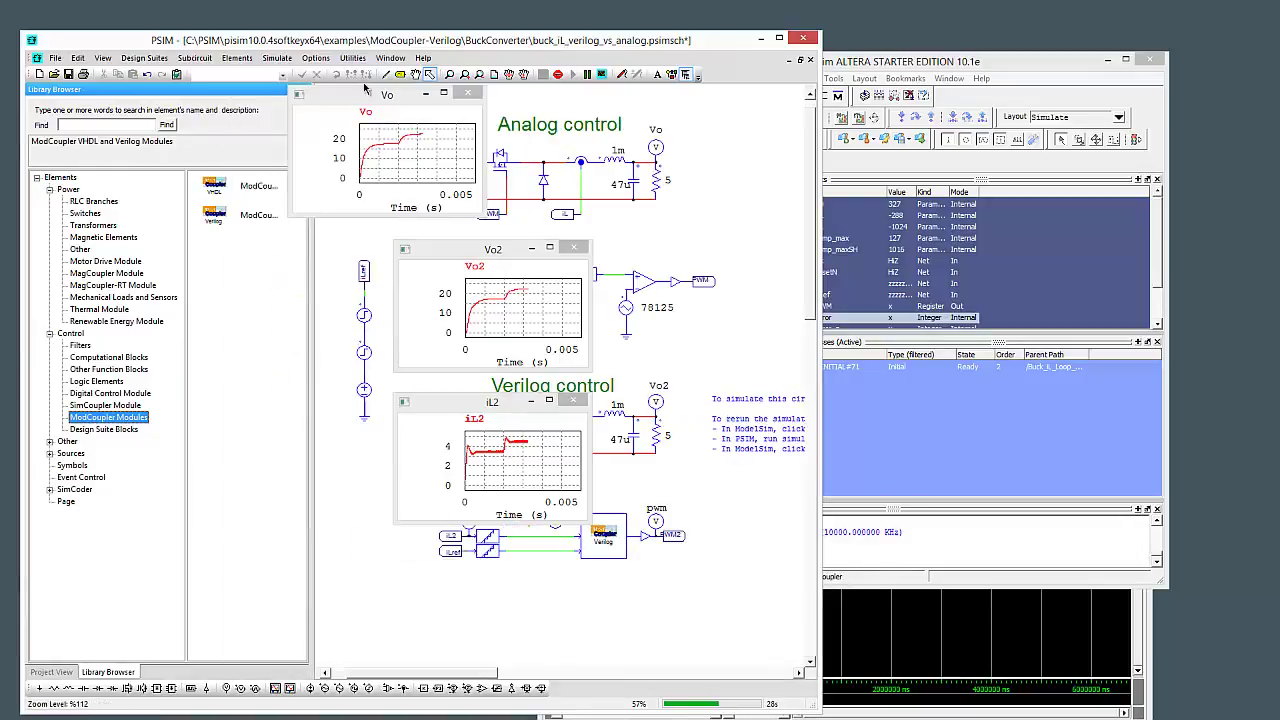
left_click_drag(365, 88, 682, 127)
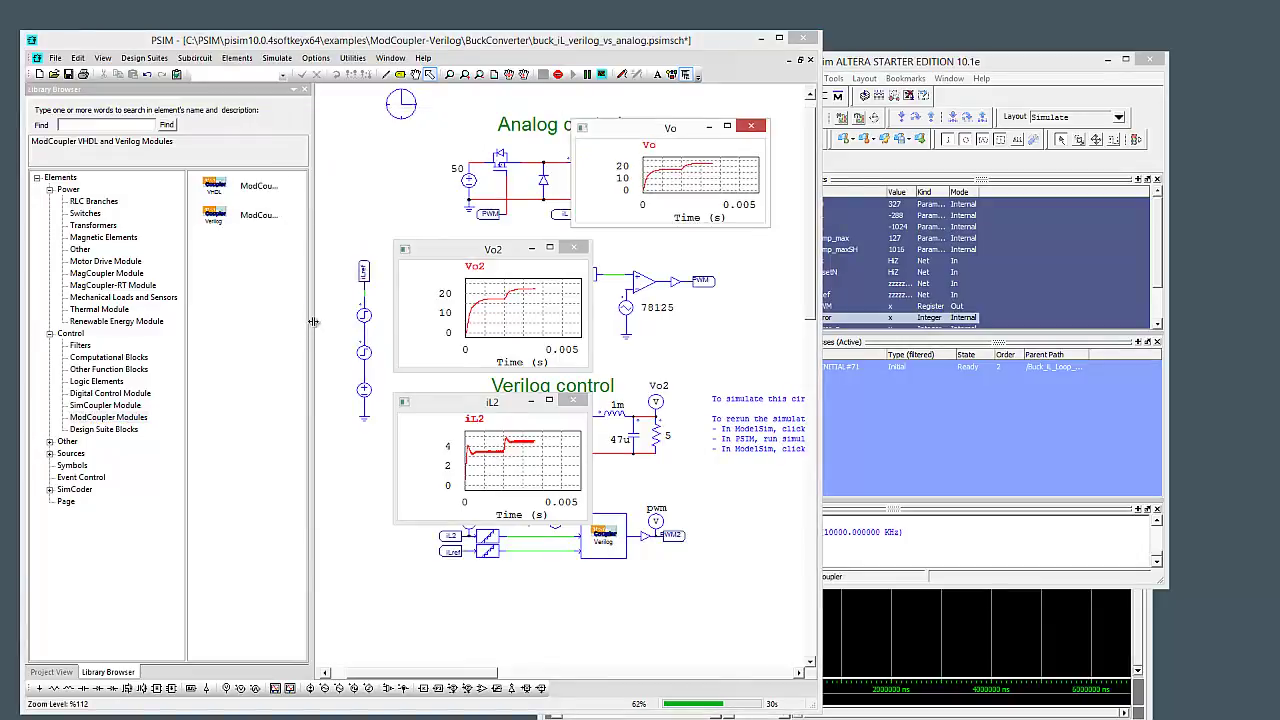
left_click_drag(312, 322, 360, 322)
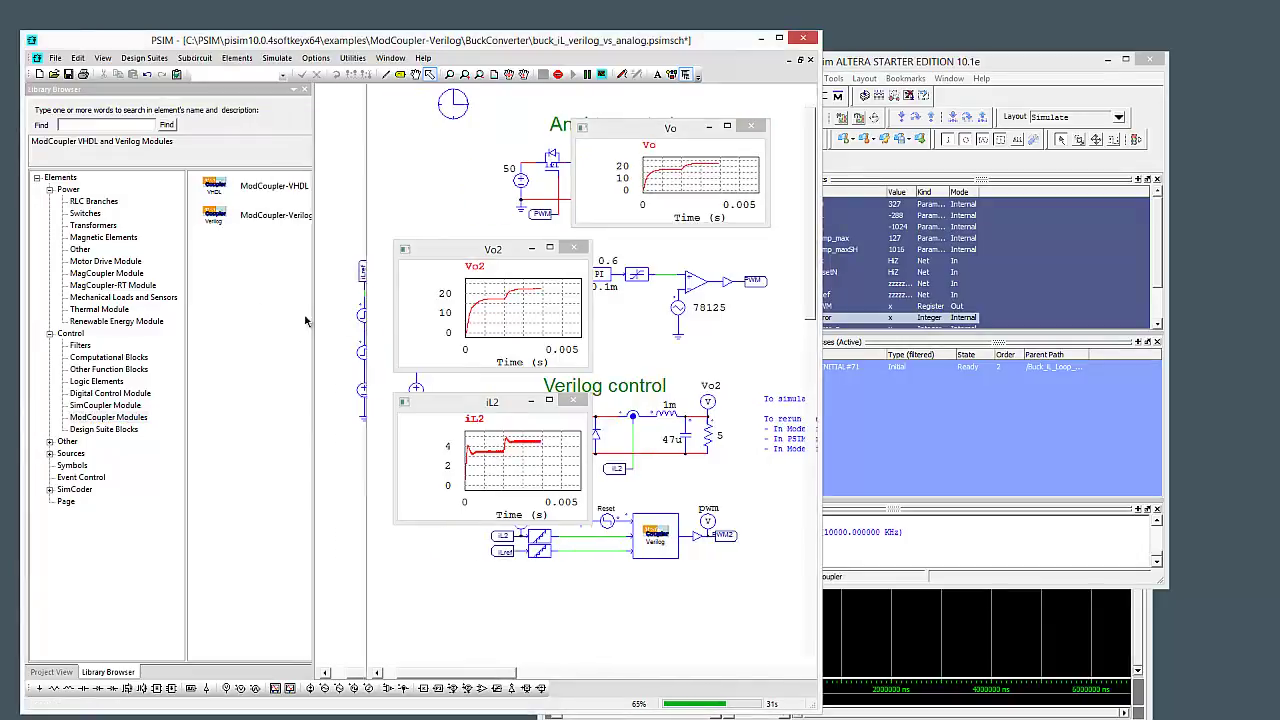
left_click(262, 212)
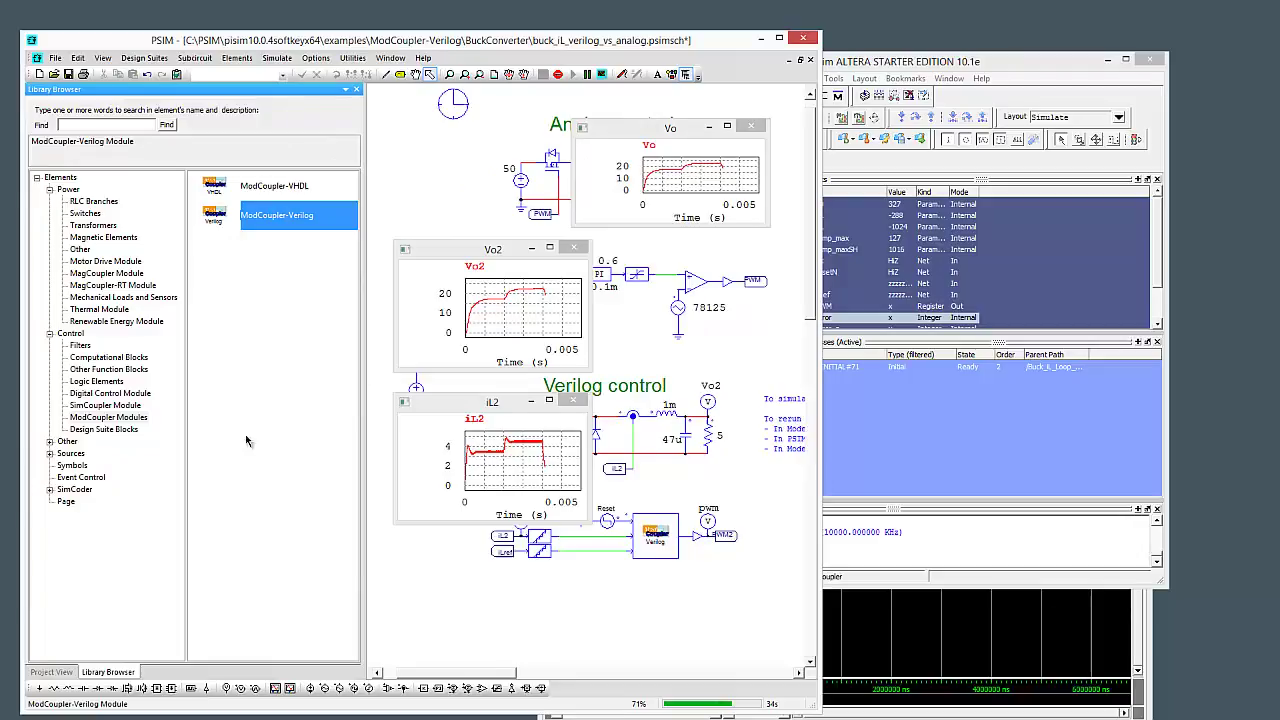